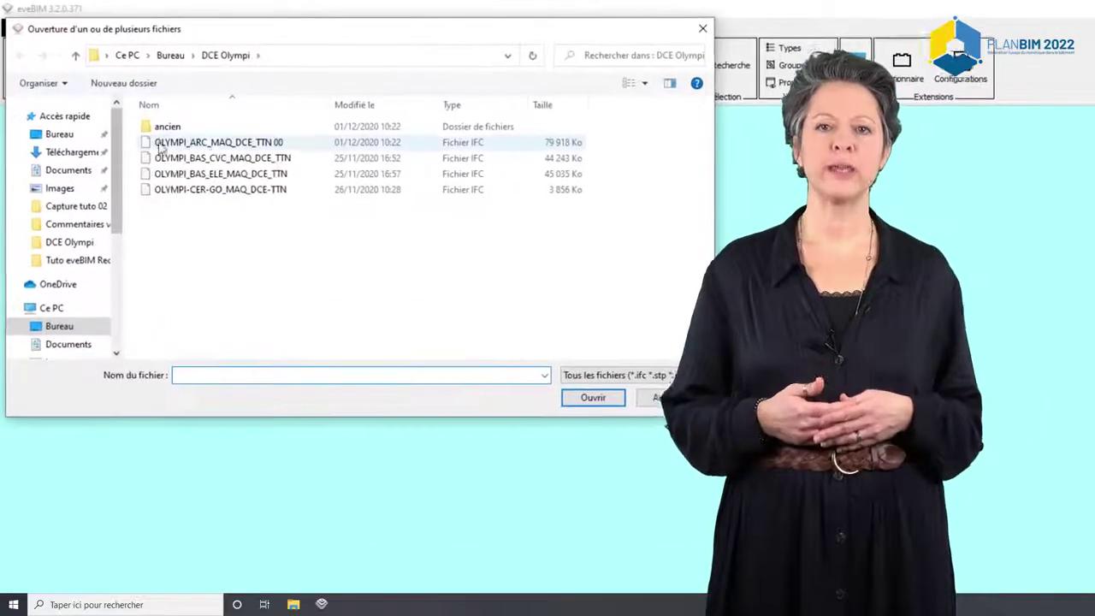
# Open the architectural IFC model OLYMPI_ARC_MAQ_DCE_TTN 00 from the DCE Olympi folder
pyautogui.click(216, 145)
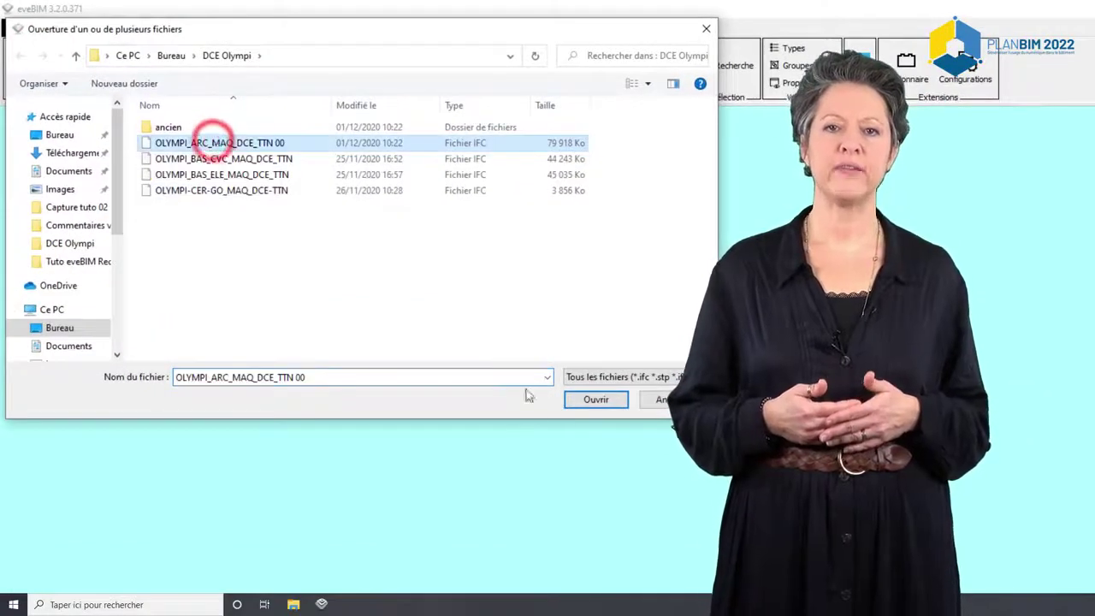
pyautogui.click(609, 402)
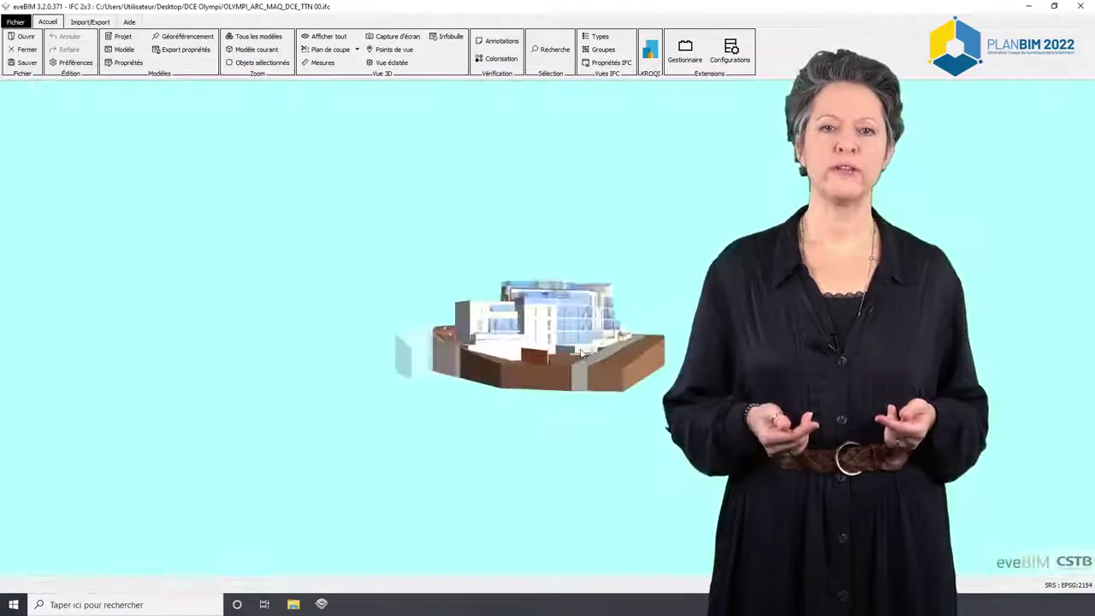
# Hide the terrain around the building so that only the construction is displayed
pyautogui.scroll(5, 581, 352)
pyautogui.moveTo(582, 352); pyautogui.dragTo(511, 407)
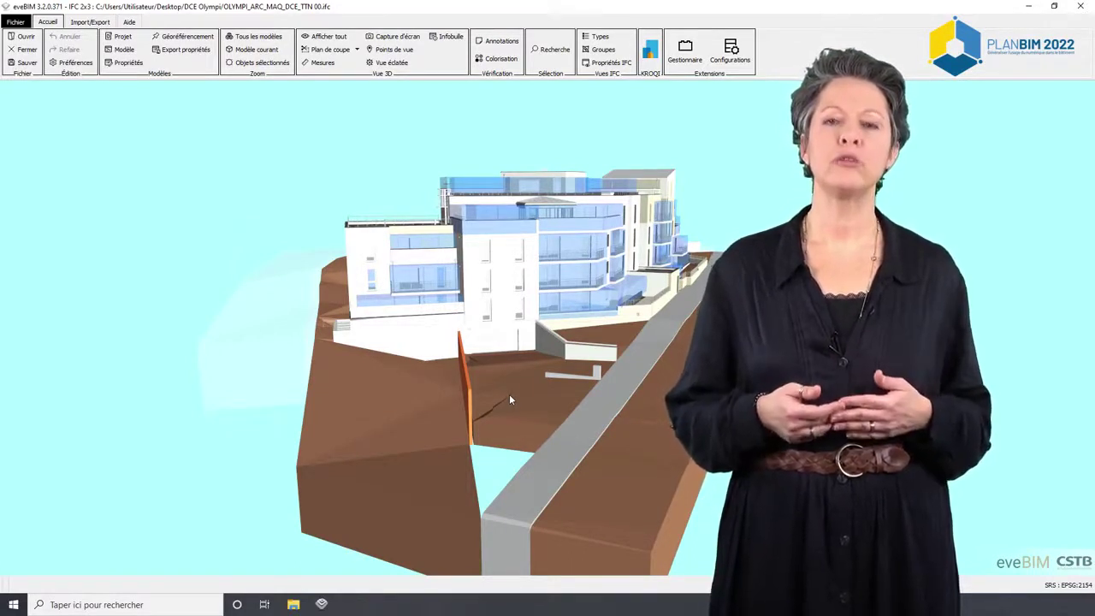
pyautogui.moveTo(618, 412); pyautogui.dragTo(450, 405)
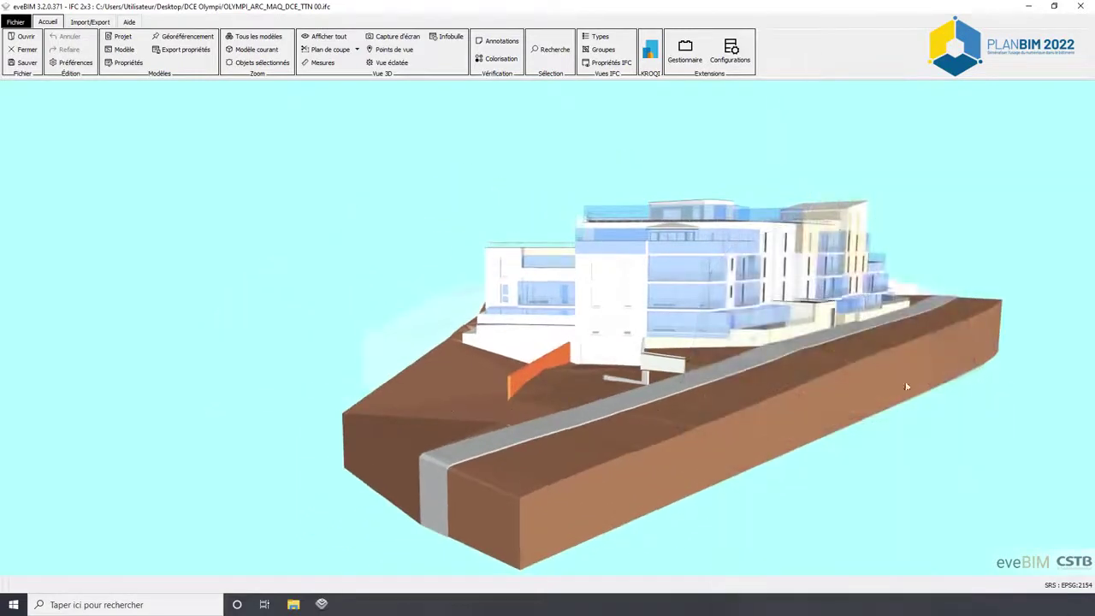
pyautogui.moveTo(906, 387); pyautogui.dragTo(934, 340)
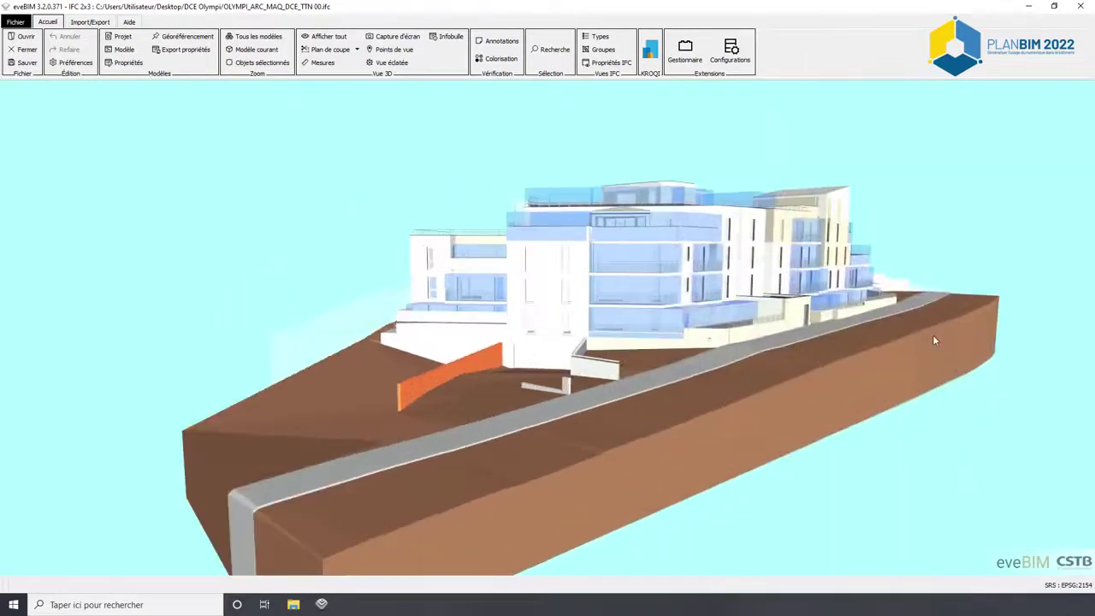
pyautogui.click(751, 392)
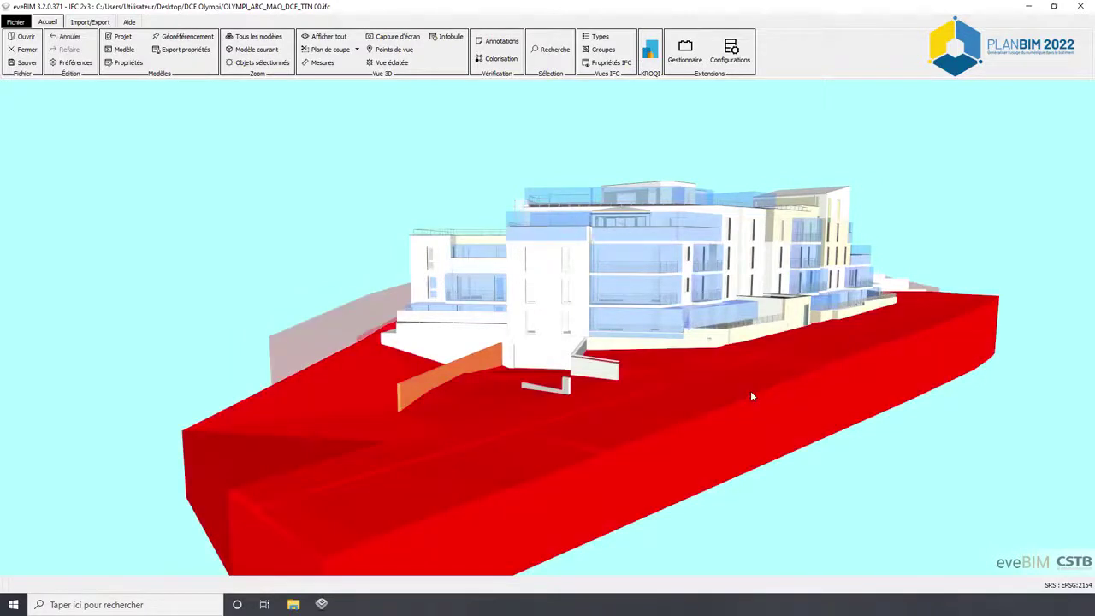
pyautogui.rightClick(751, 393)
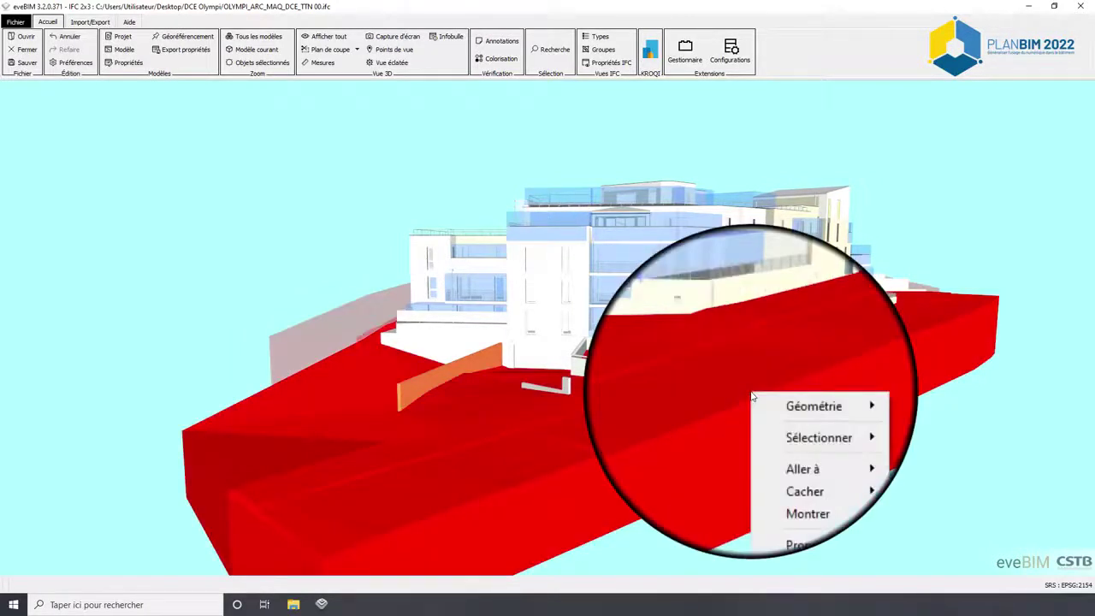
pyautogui.moveTo(821, 491)
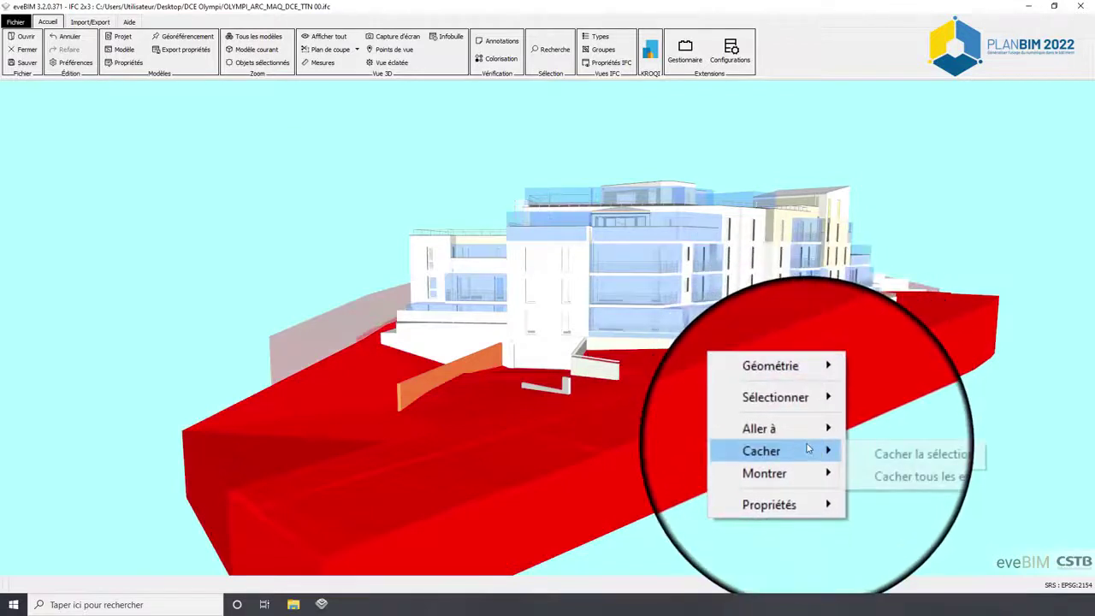
pyautogui.click(872, 451)
# Spread the building's storeys apart vertically with the exploded view, then collapse them again and close the tool
pyautogui.moveTo(828, 418)
pyautogui.mouseDown()
pyautogui.moveTo(750, 418)
pyautogui.moveTo(758, 422)
pyautogui.mouseUp()
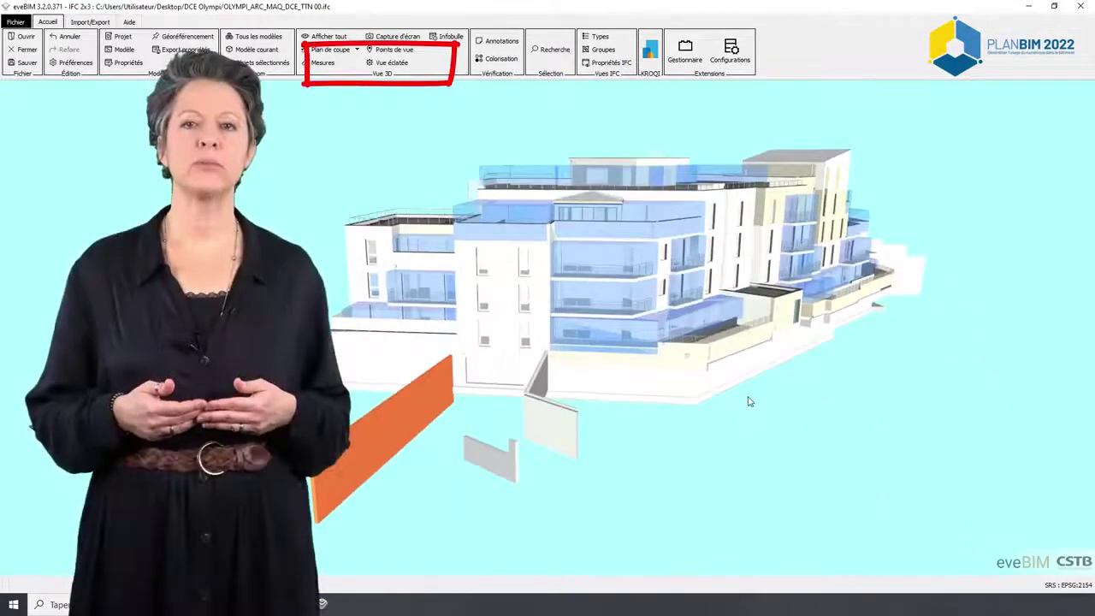
pyautogui.scroll(-2, 746, 408)
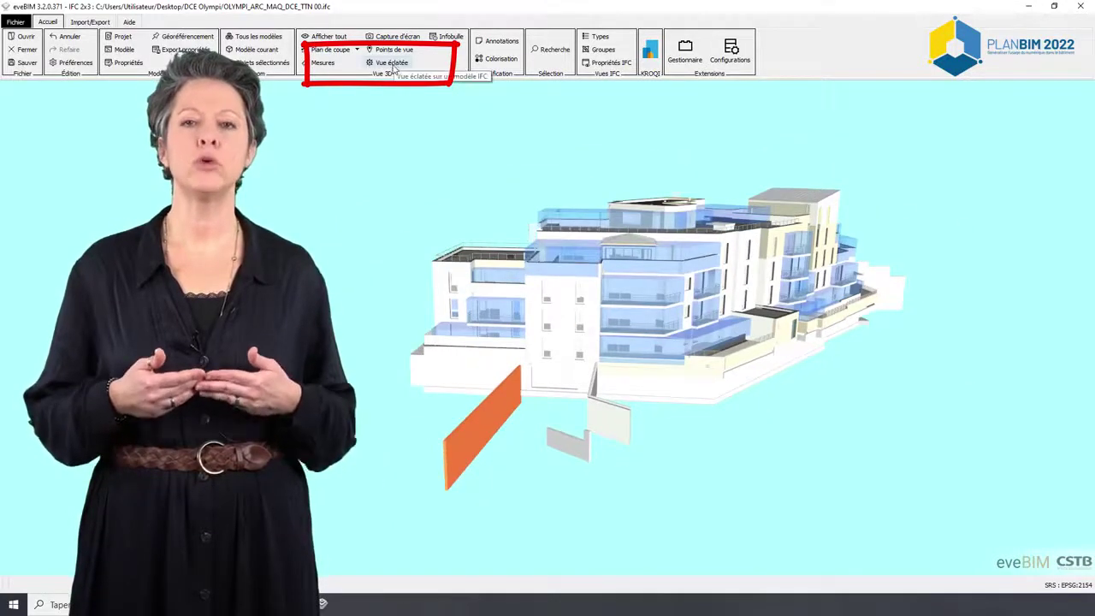
pyautogui.click(393, 63)
pyautogui.moveTo(1033, 116); pyautogui.dragTo(1051, 115)
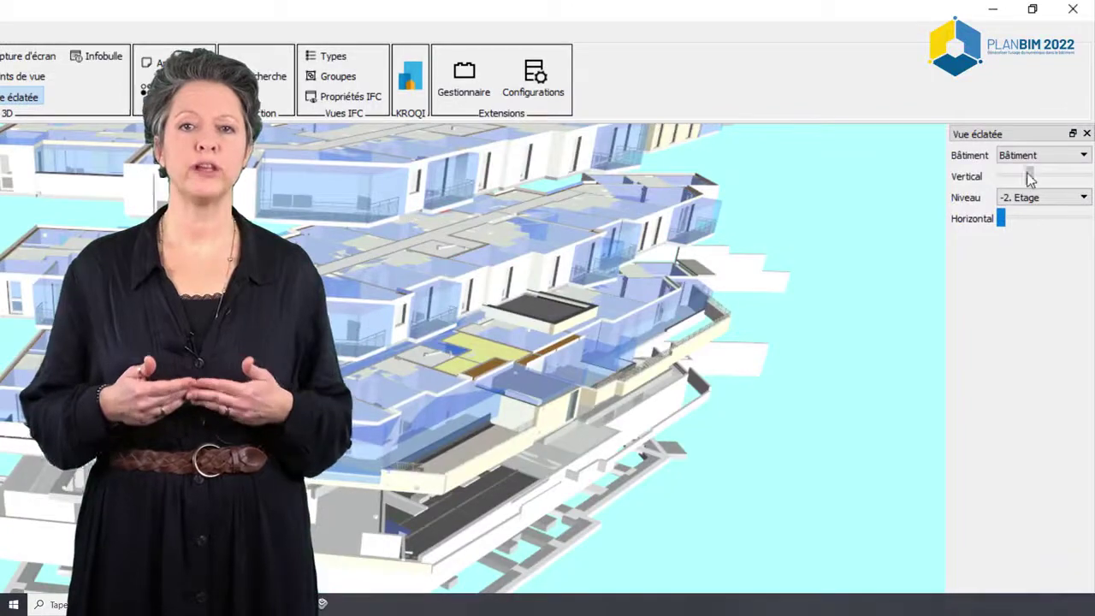
pyautogui.moveTo(1029, 176); pyautogui.dragTo(999, 177)
pyautogui.click(26, 96)
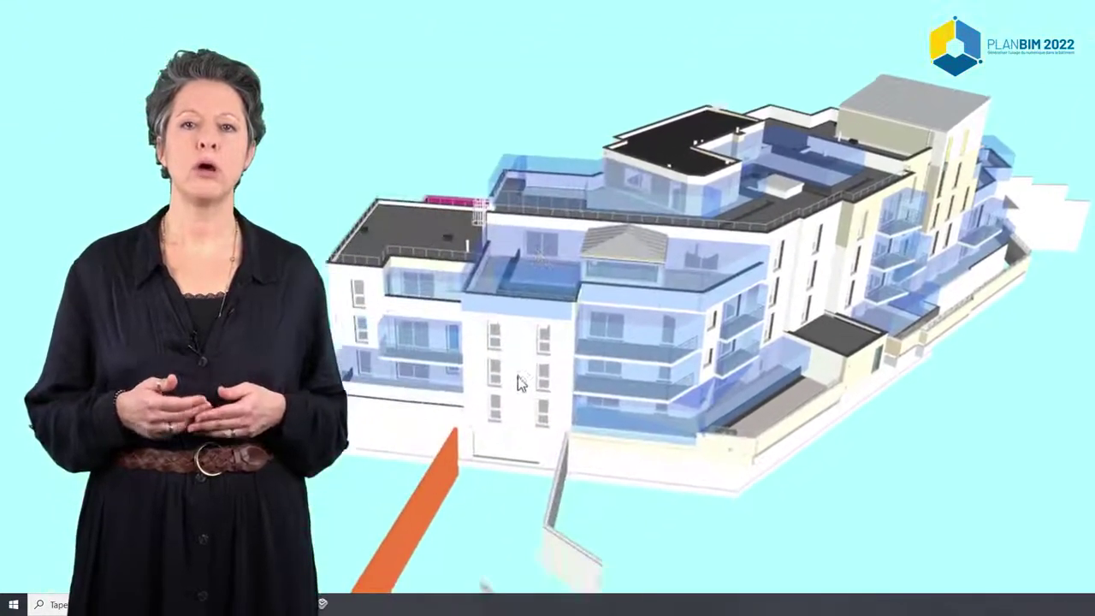
# Show only the storey that contains the middle wall of the white front façade
pyautogui.click(521, 377)
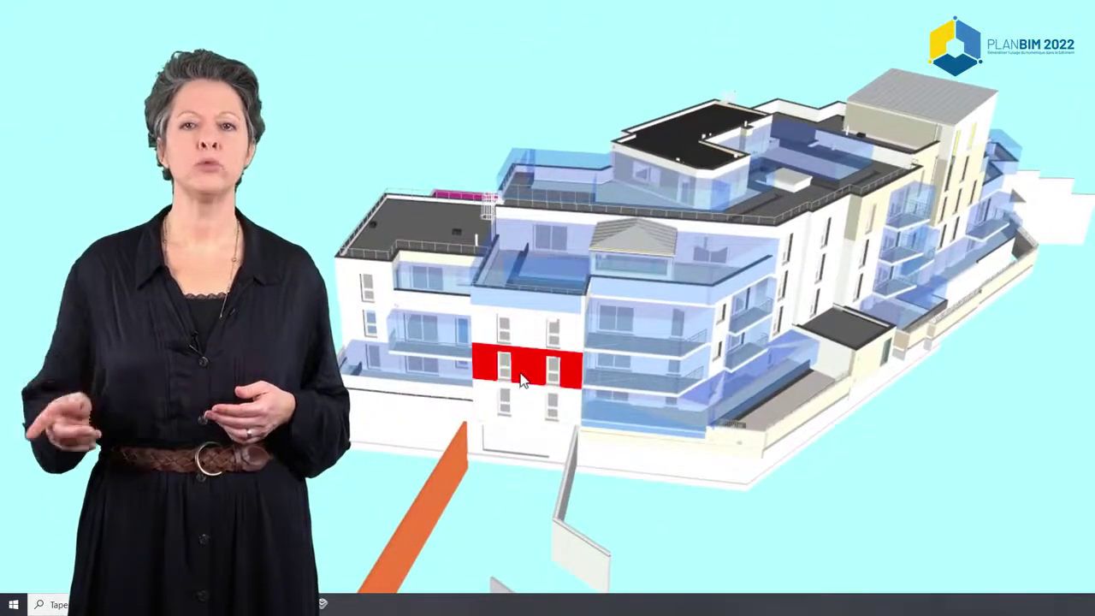
pyautogui.rightClick(521, 377)
pyautogui.moveTo(610, 478)
pyautogui.click(747, 519)
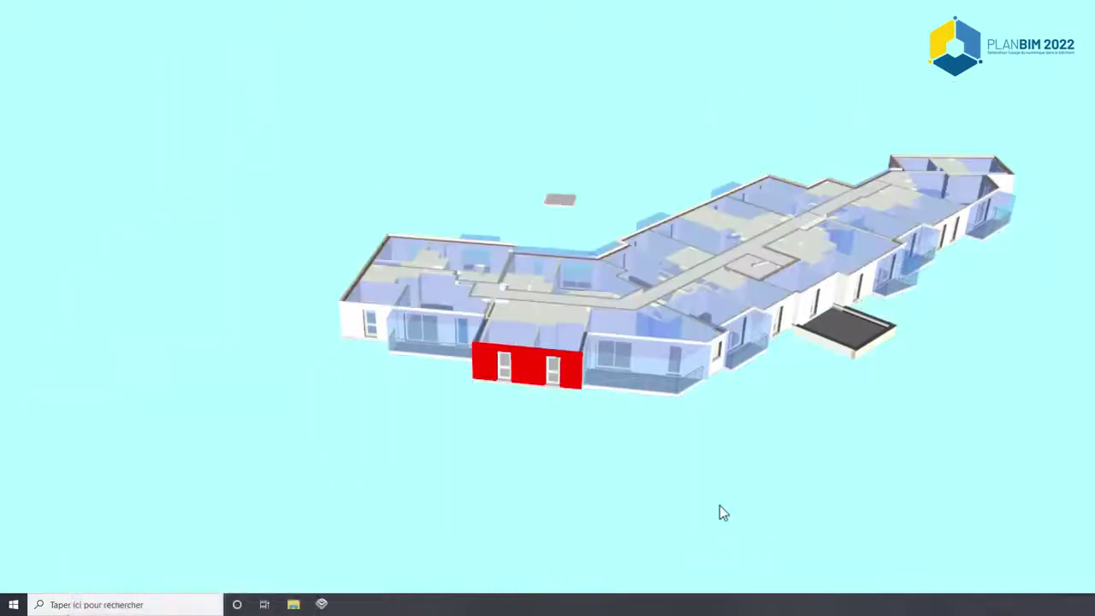
# Display the properties of the room space behind the front balcony and collapse its Fields and PSET ZONES groups
pyautogui.scroll(3, 918, 311)
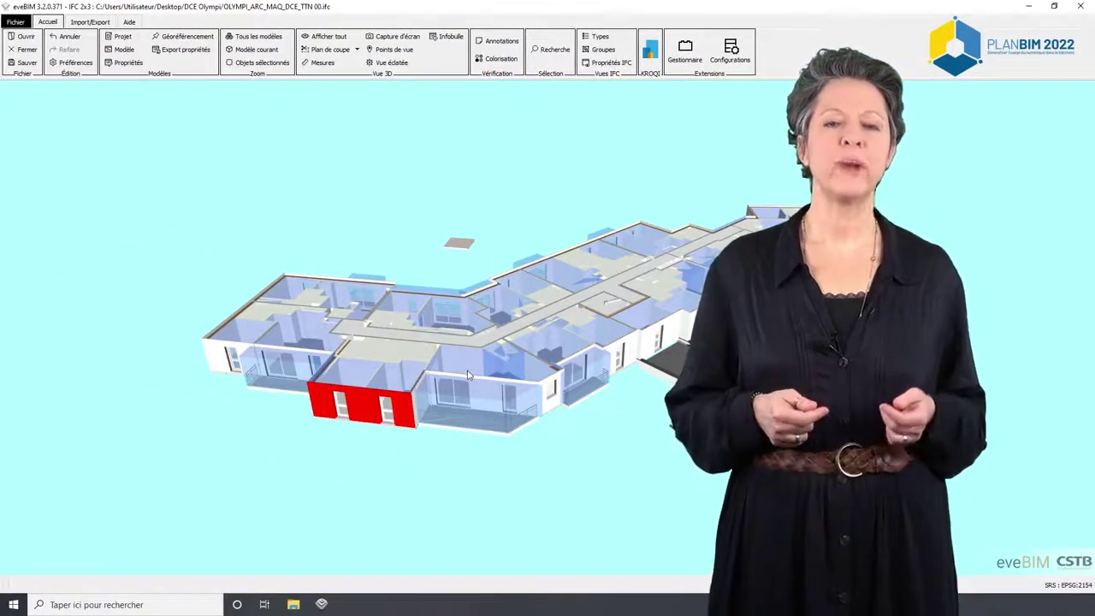
pyautogui.click(472, 357)
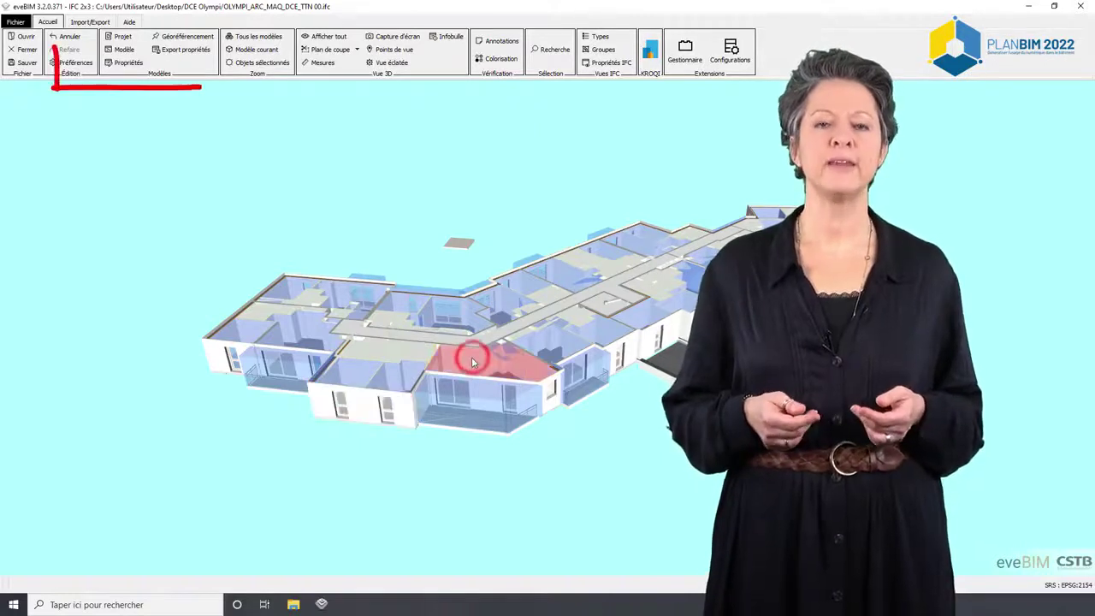
pyautogui.click(126, 63)
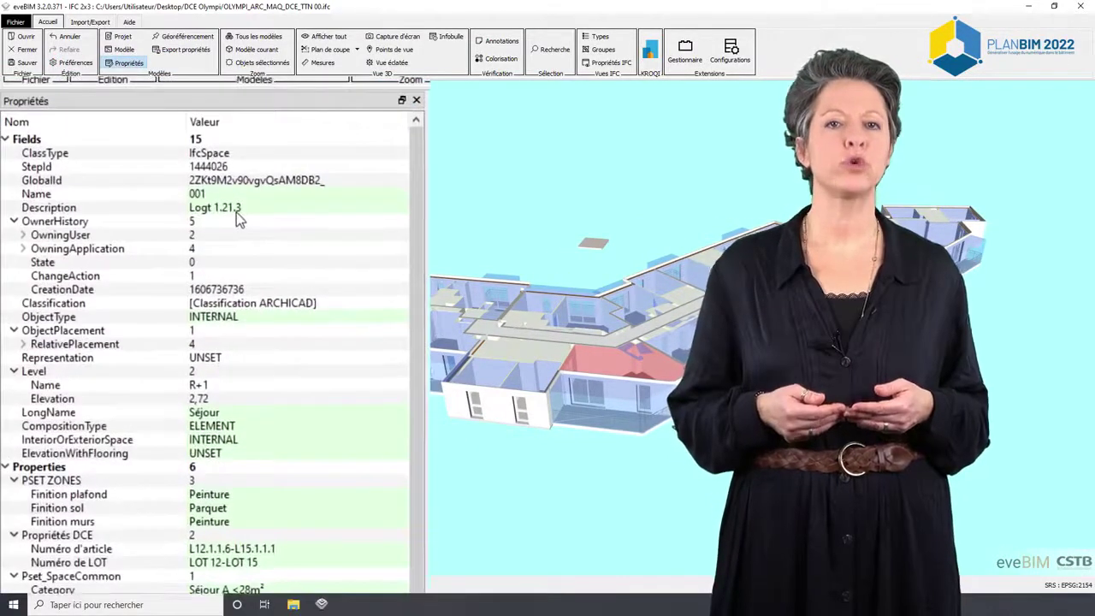
pyautogui.click(8, 140)
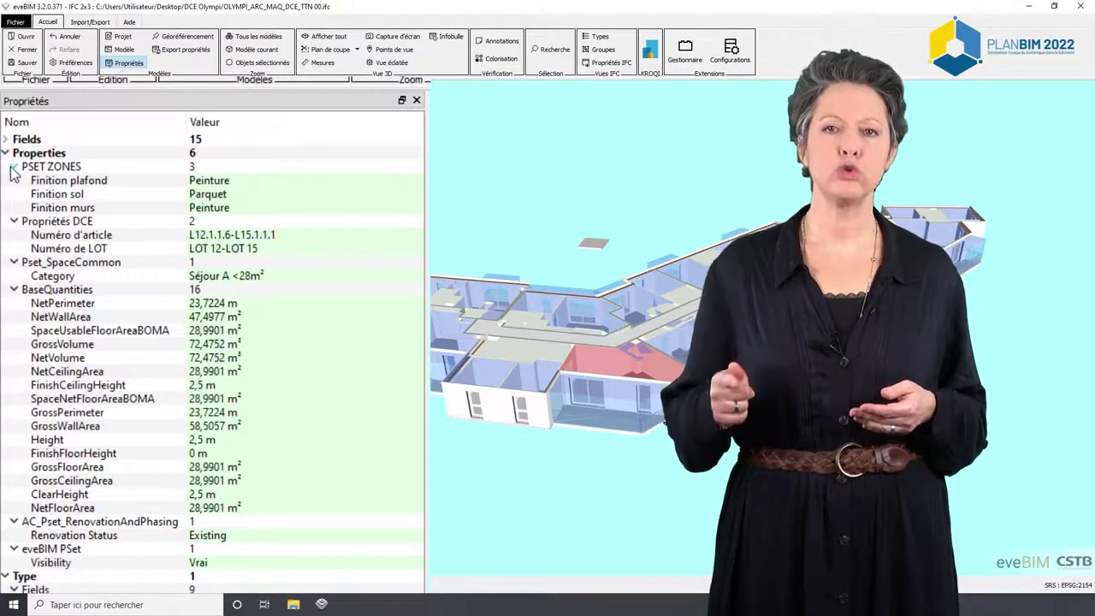
pyautogui.click(14, 167)
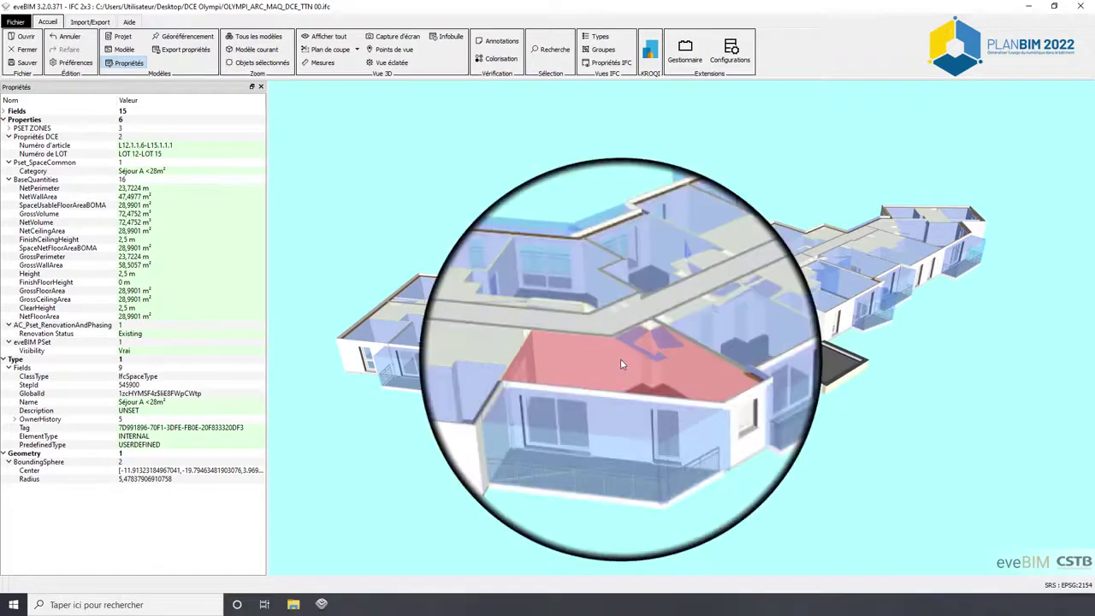
# Hide all the room spaces in the displayed storey
pyautogui.rightClick(621, 359)
pyautogui.moveTo(649, 418)
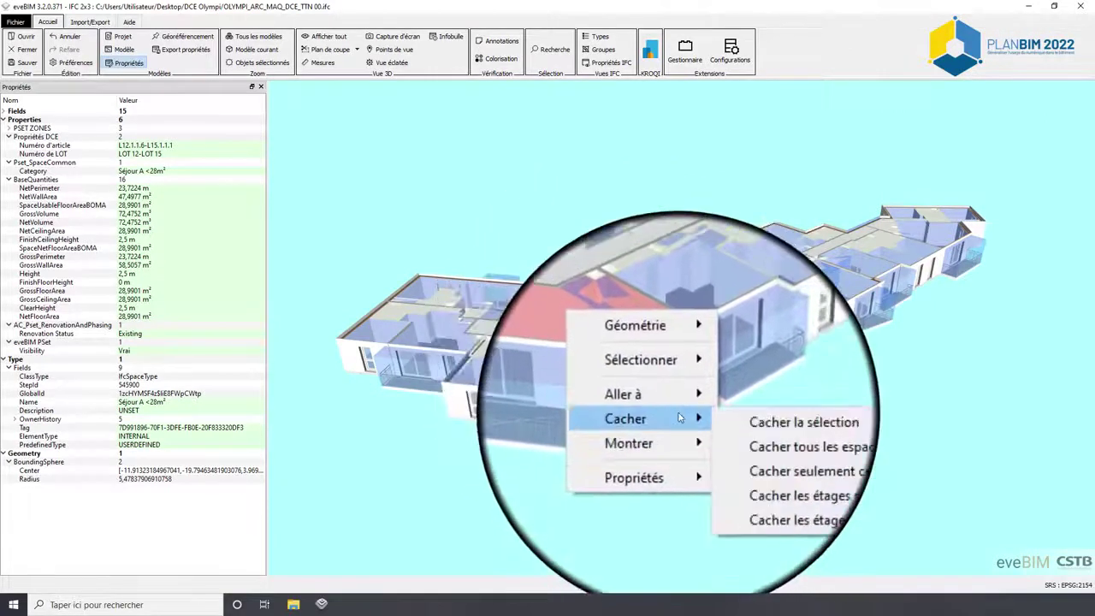
pyautogui.click(751, 435)
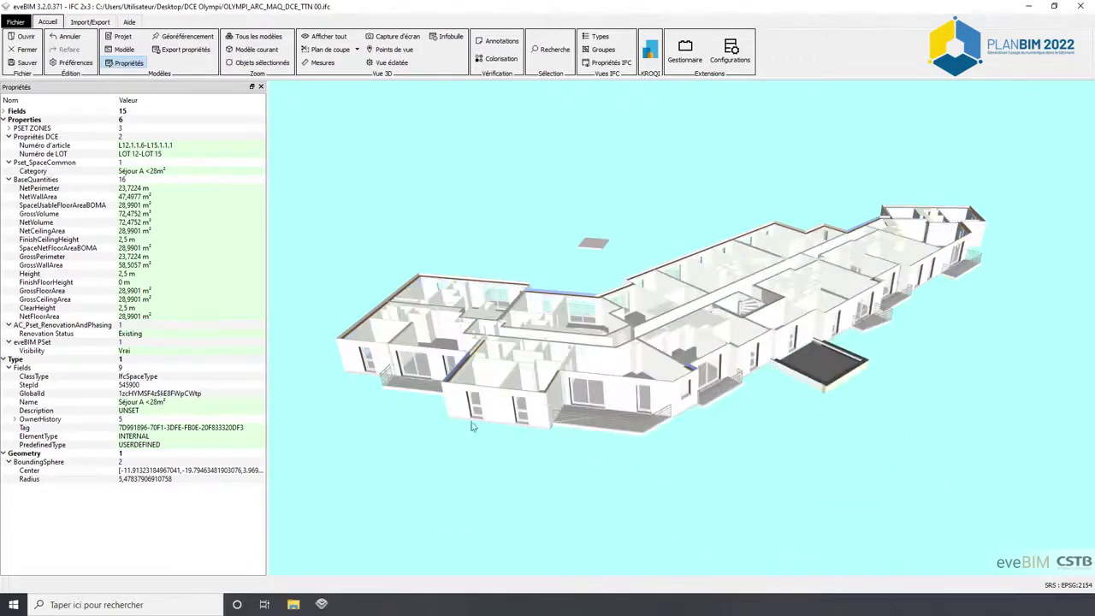
# Select the interior door of the projecting front room to examine its properties
pyautogui.scroll(5, 576, 379)
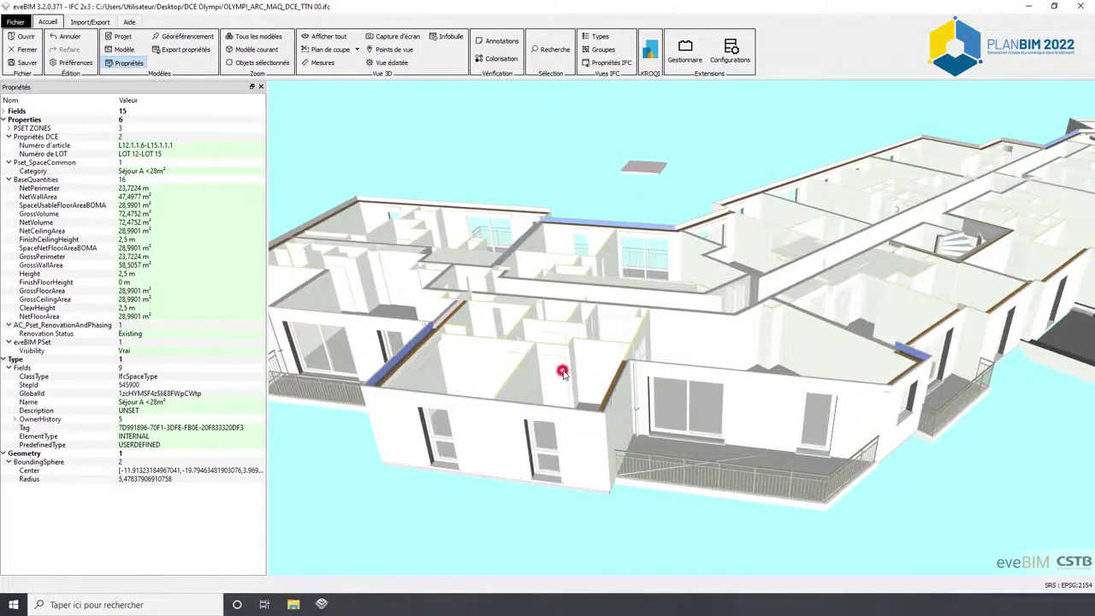
pyautogui.click(560, 367)
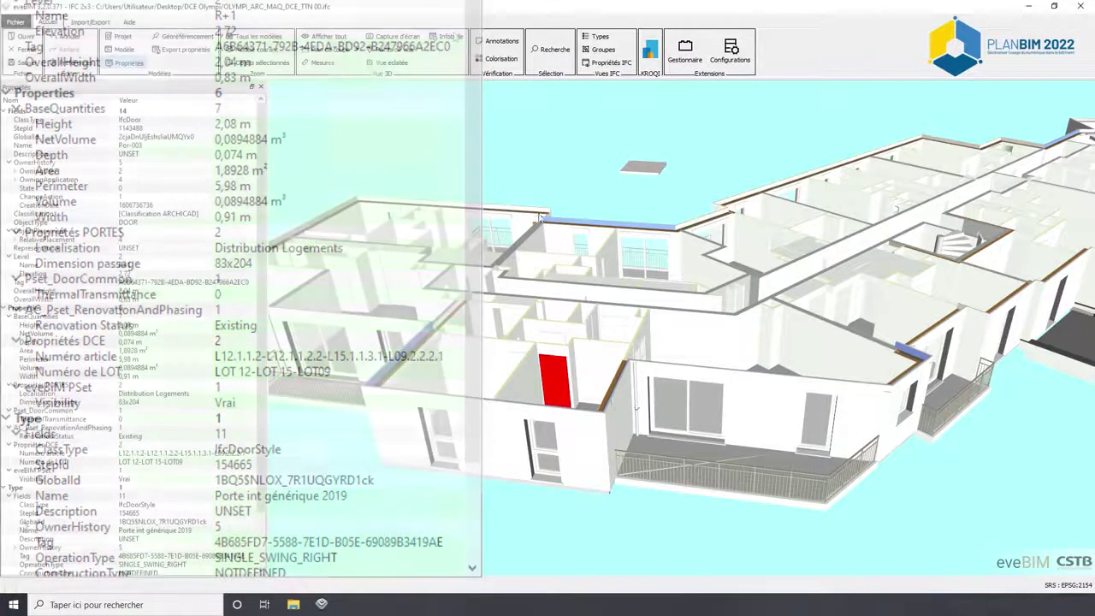
# Add a new tooltip (Infobulle) configuration in the property display preferences and name it maquette ARC
pyautogui.click(501, 37)
pyautogui.click(490, 78)
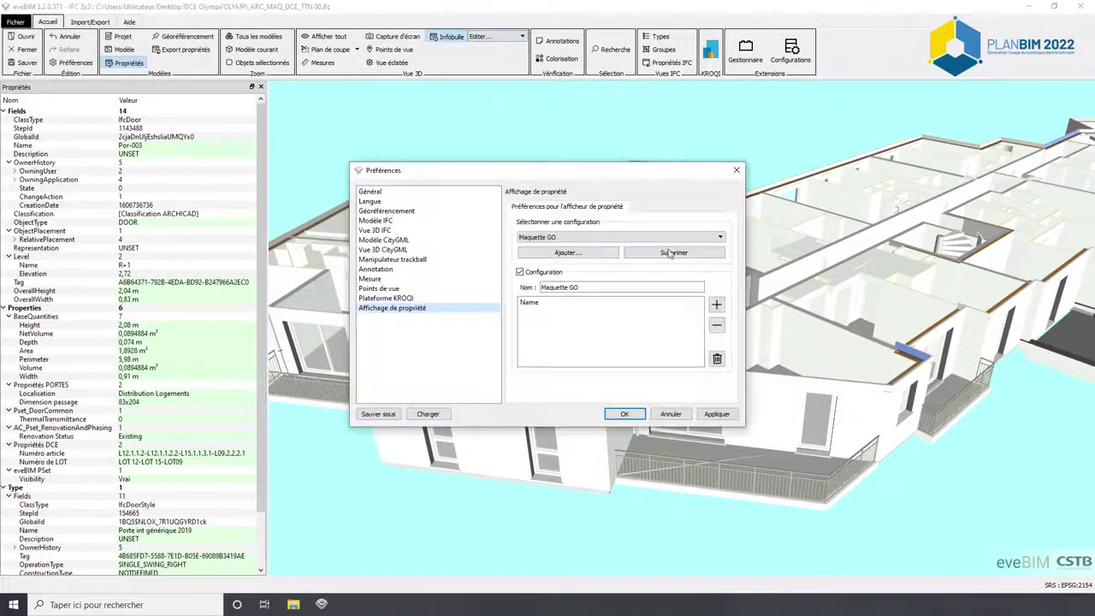
pyautogui.click(567, 252)
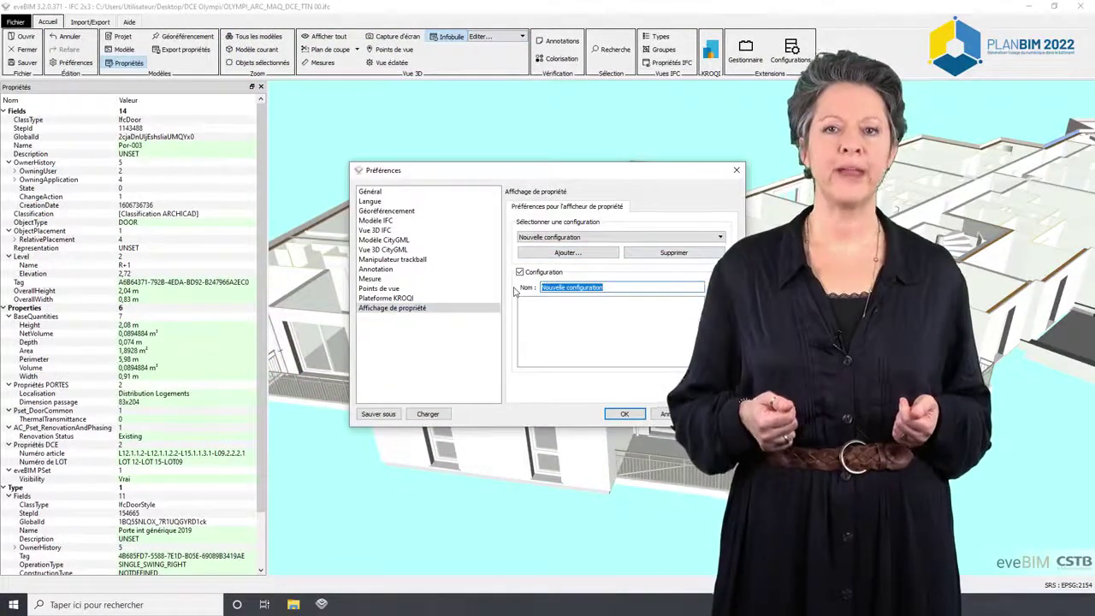
pyautogui.write('maquette ARC')
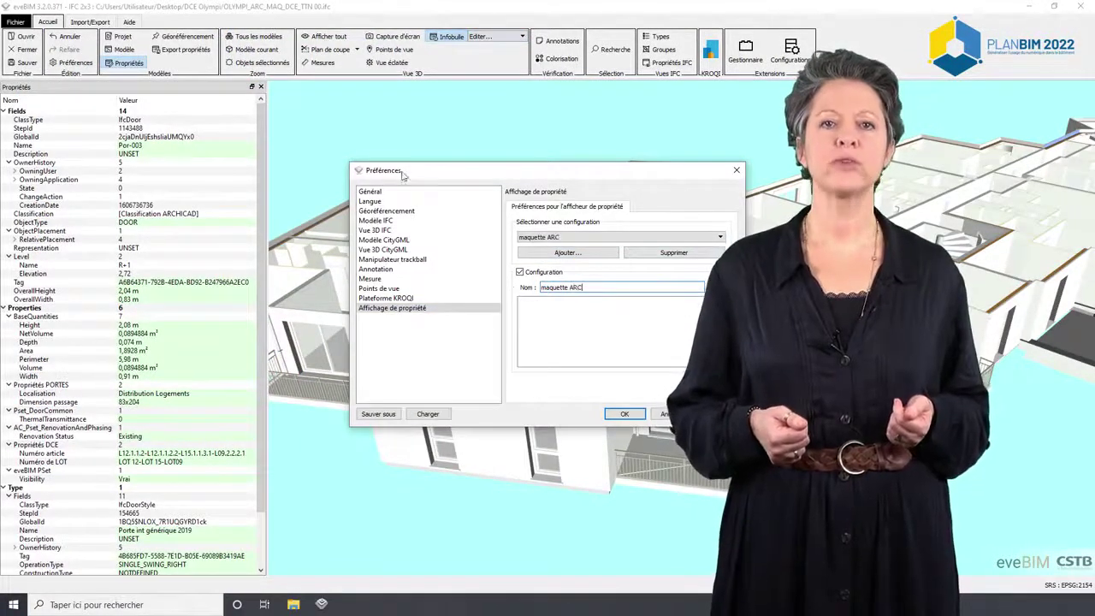
# Choose a property for the maquette ARC configuration from the Properties branch, collapsing the unneeded property groups
pyautogui.click(715, 303)
pyautogui.click(624, 328)
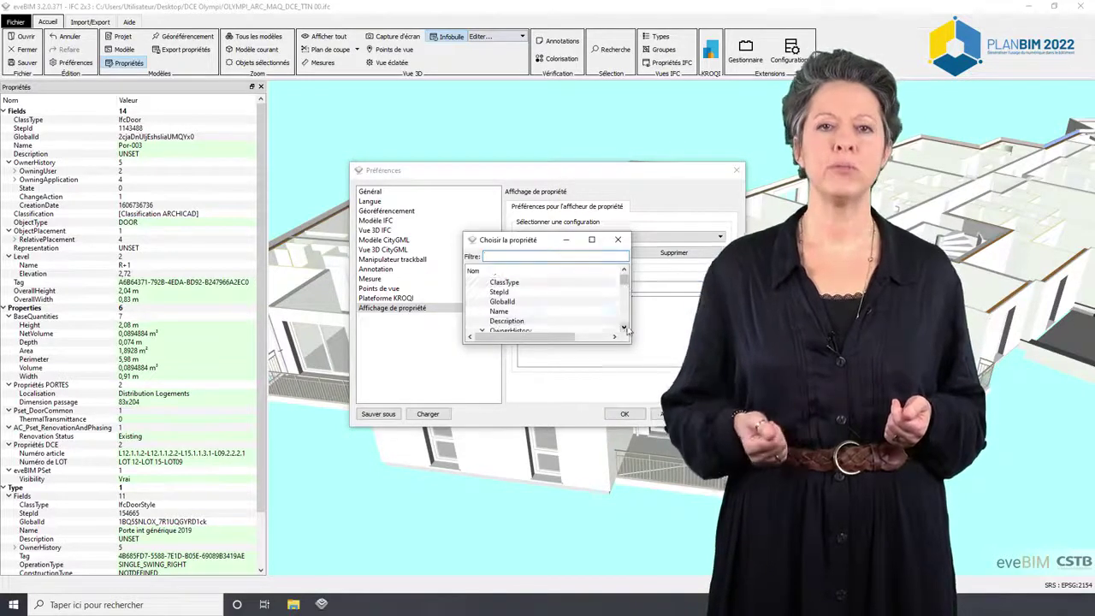
pyautogui.click(565, 321)
pyautogui.scroll(-3, 623, 329)
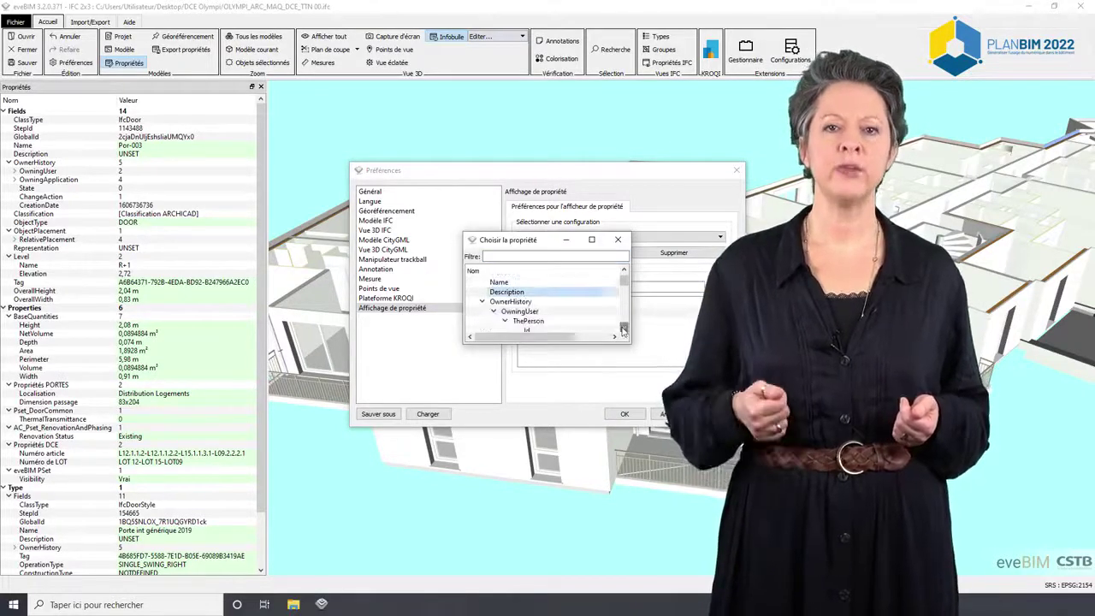
pyautogui.click(505, 302)
pyautogui.click(495, 311)
pyautogui.moveTo(624, 286); pyautogui.dragTo(623, 275)
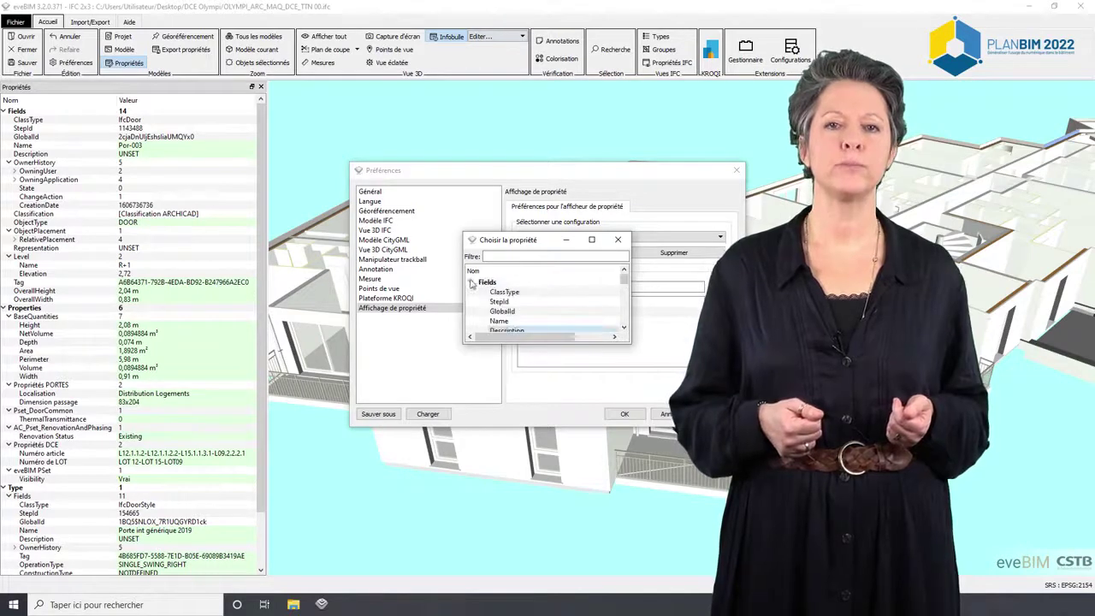
pyautogui.click(471, 282)
pyautogui.click(482, 302)
pyautogui.click(483, 313)
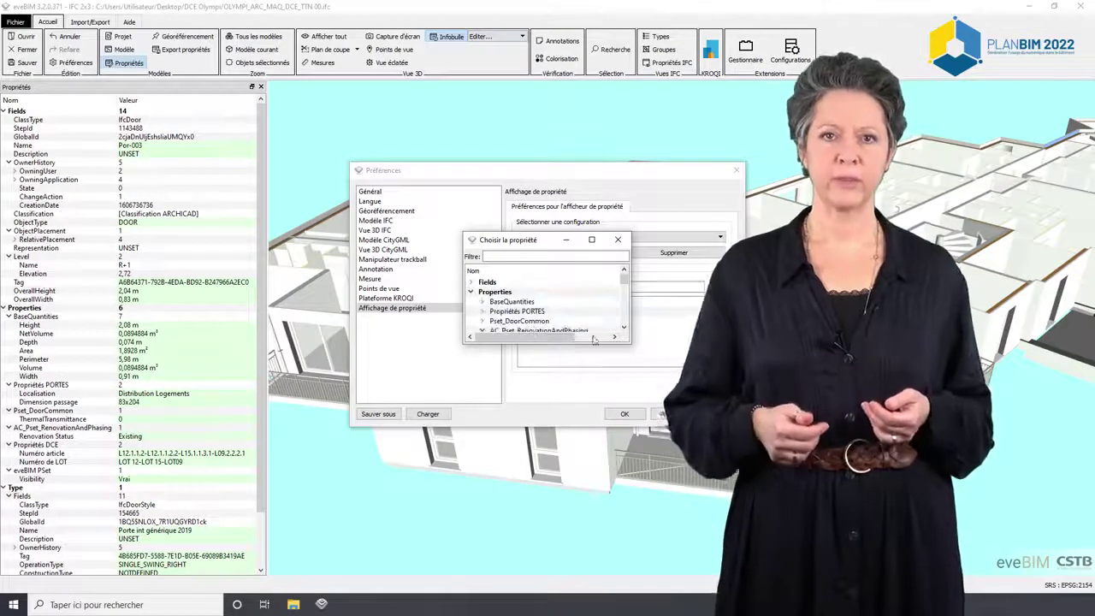
pyautogui.click(483, 320)
pyautogui.scroll(-2, 535, 316)
pyautogui.click(532, 322)
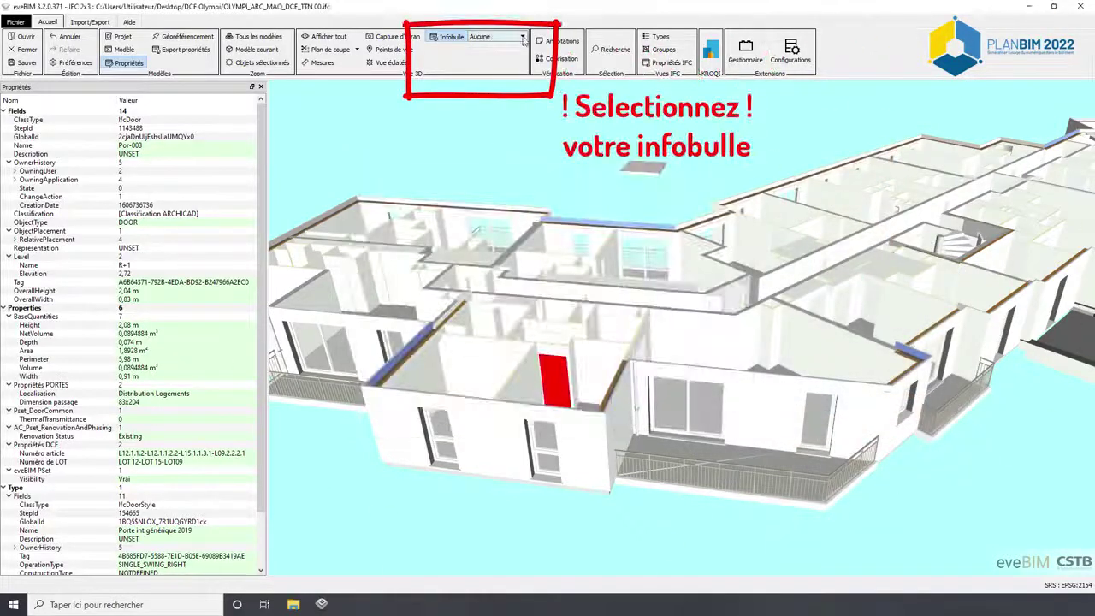
# Activate the maquette ARC tooltip configuration and display the tooltip on the selected interior door
pyautogui.click(523, 38)
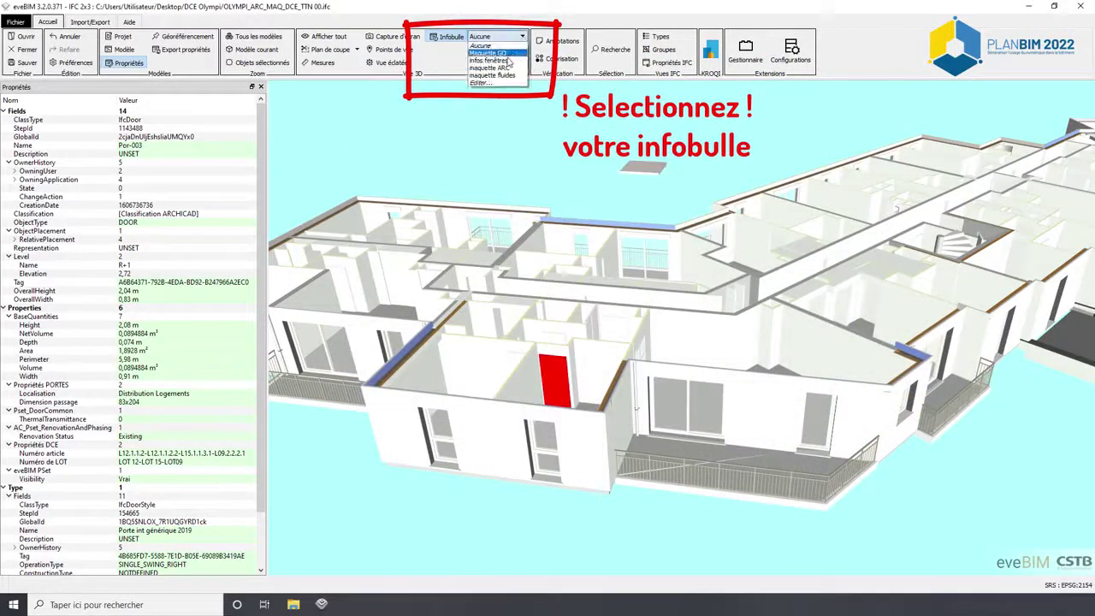
pyautogui.click(505, 68)
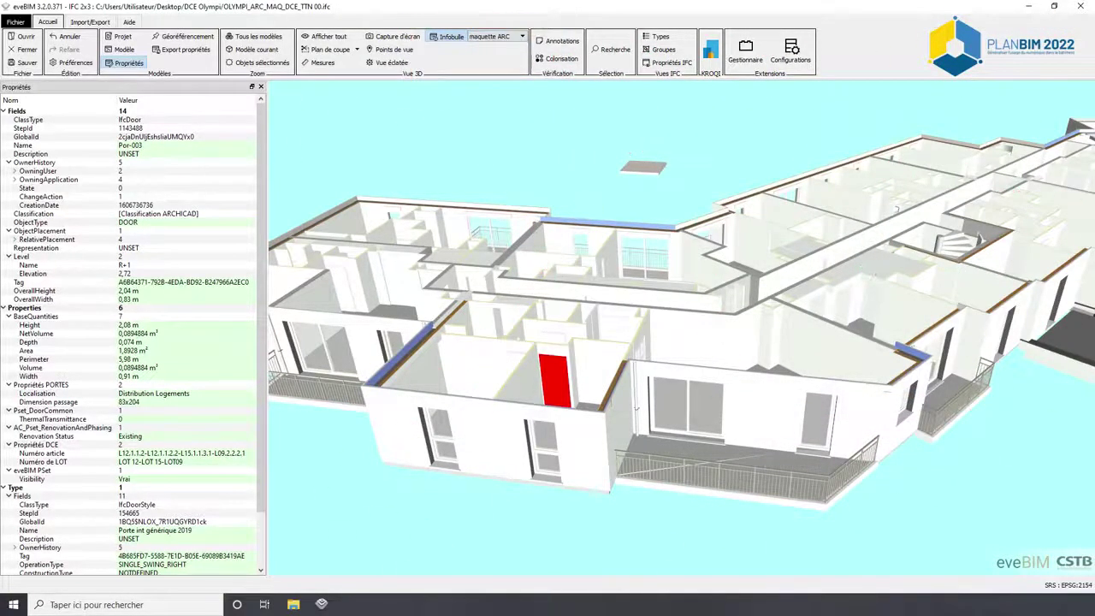
pyautogui.moveTo(554, 371)
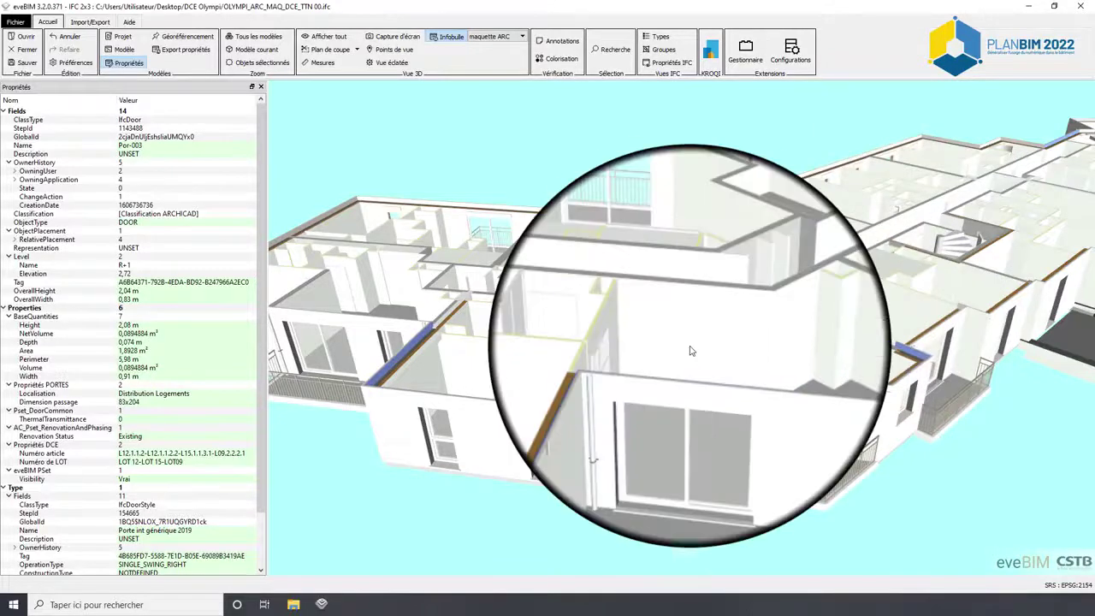
# Show all the spaces of the displayed storey in the 3D view
pyautogui.rightClick(694, 342)
pyautogui.moveTo(761, 403)
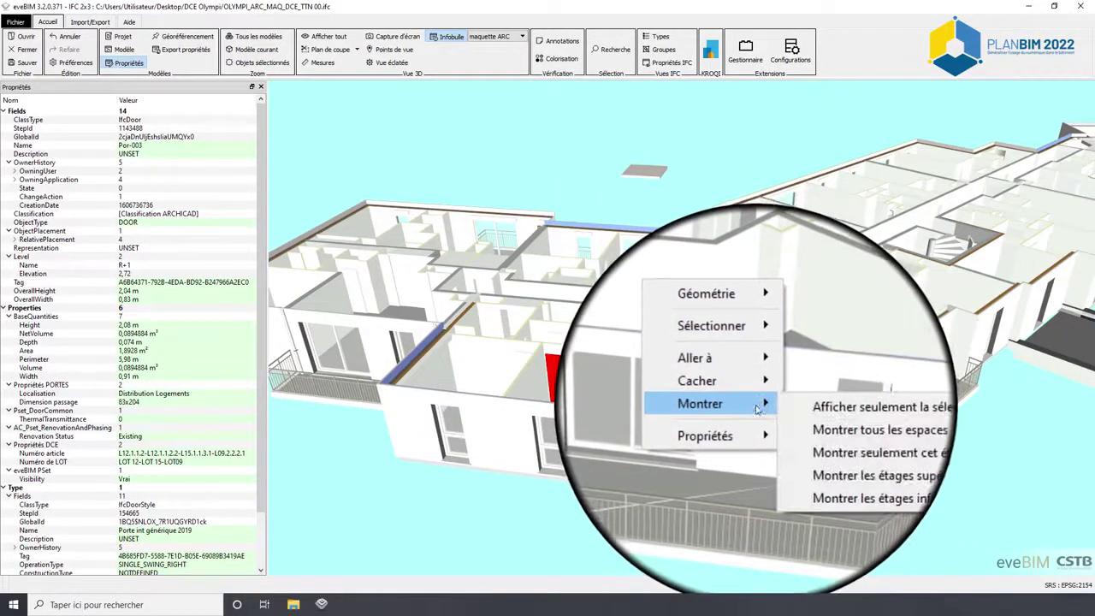
pyautogui.click(871, 433)
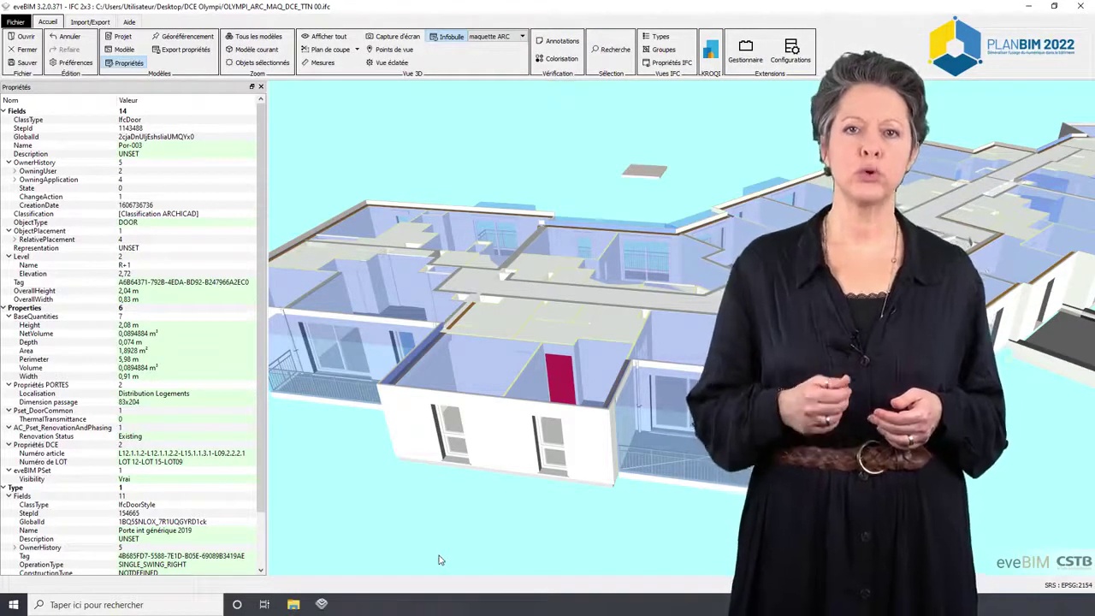
# Open the Colorisation tool, dock it with the Propriétés panel, and add the IfcSpace class to the filtered selection
pyautogui.click(563, 60)
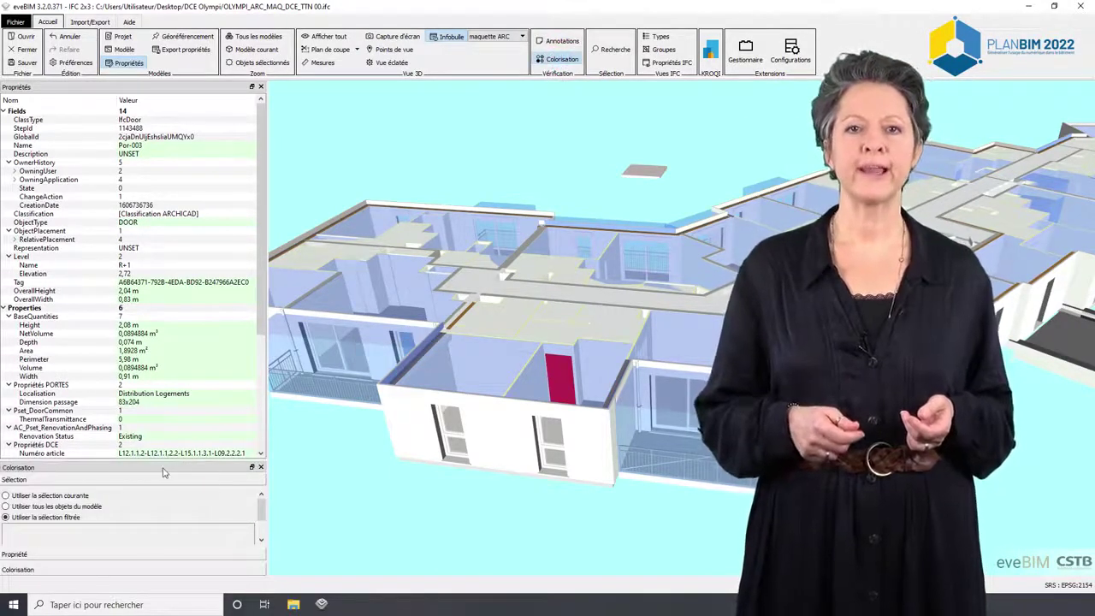
pyautogui.moveTo(168, 473); pyautogui.dragTo(165, 242)
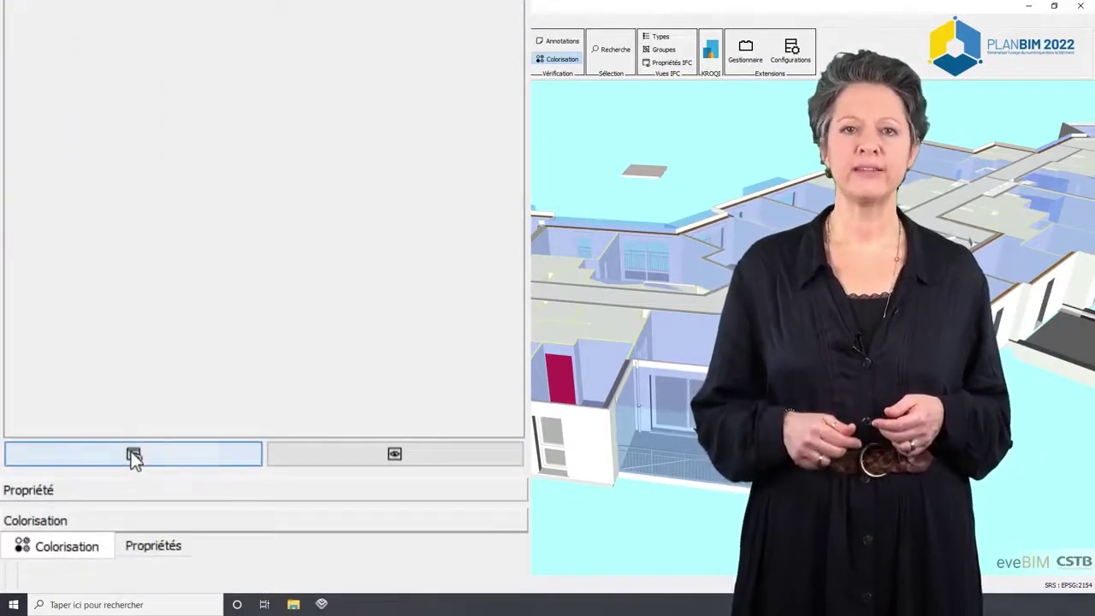
pyautogui.click(133, 455)
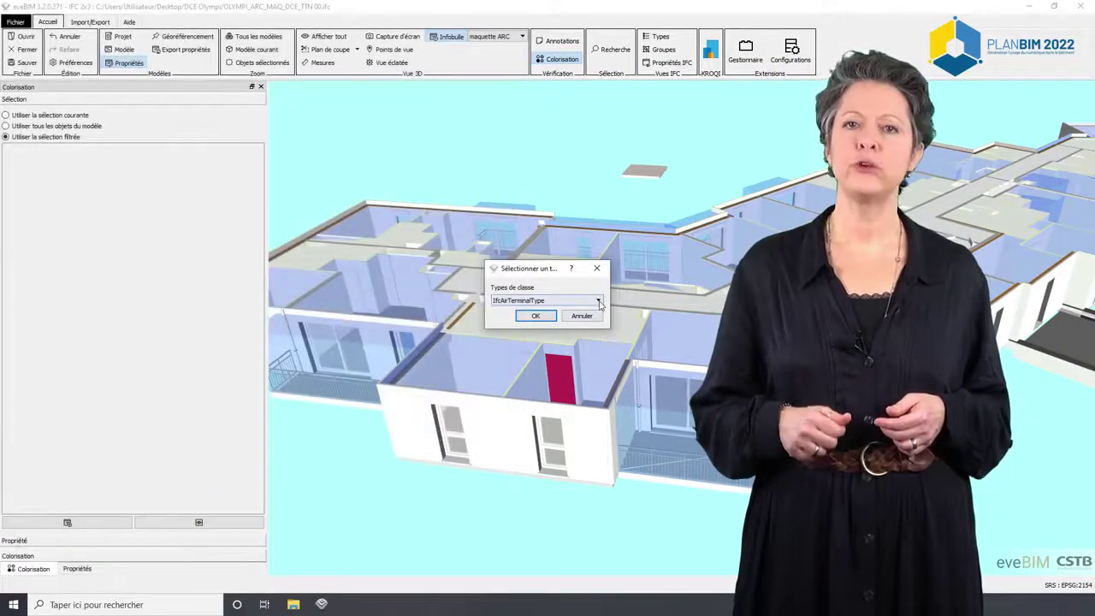
pyautogui.click(600, 302)
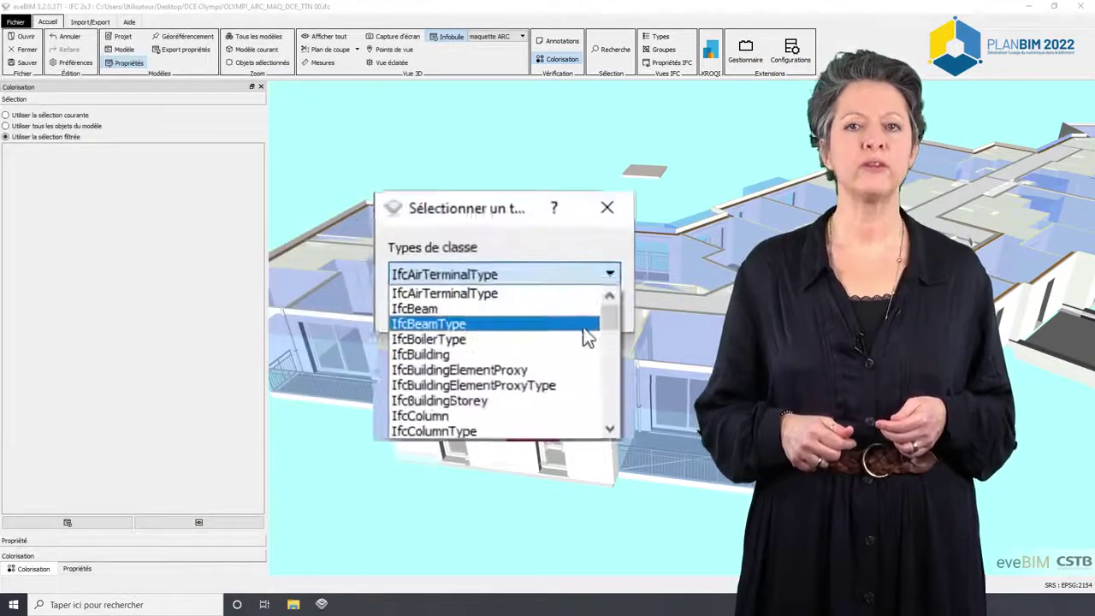
pyautogui.scroll(-2, 584, 338)
pyautogui.scroll(-6, 578, 353)
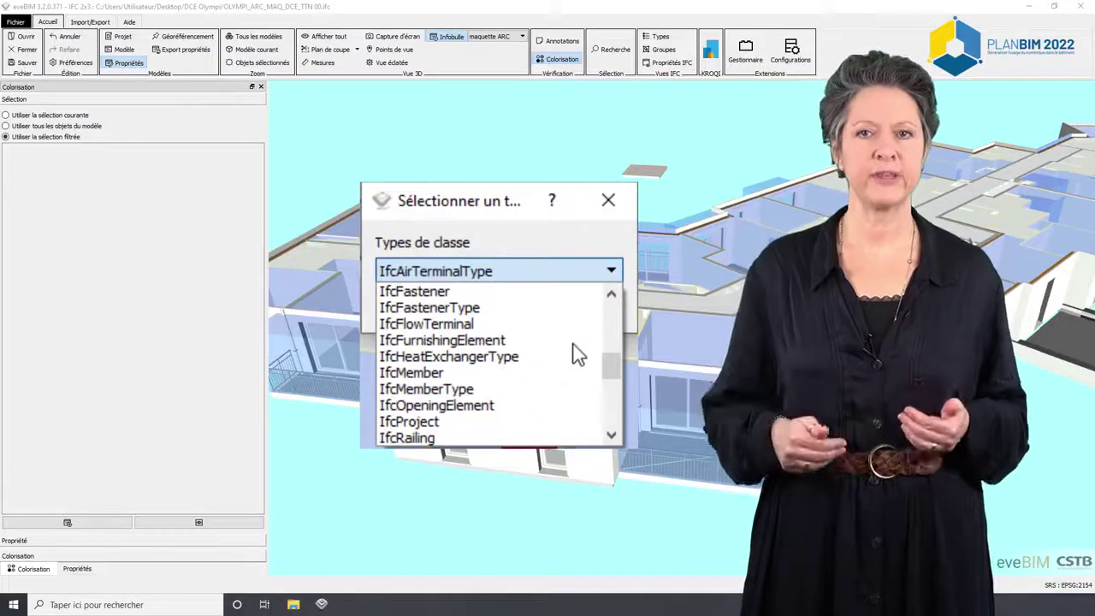
pyautogui.scroll(-4, 575, 351)
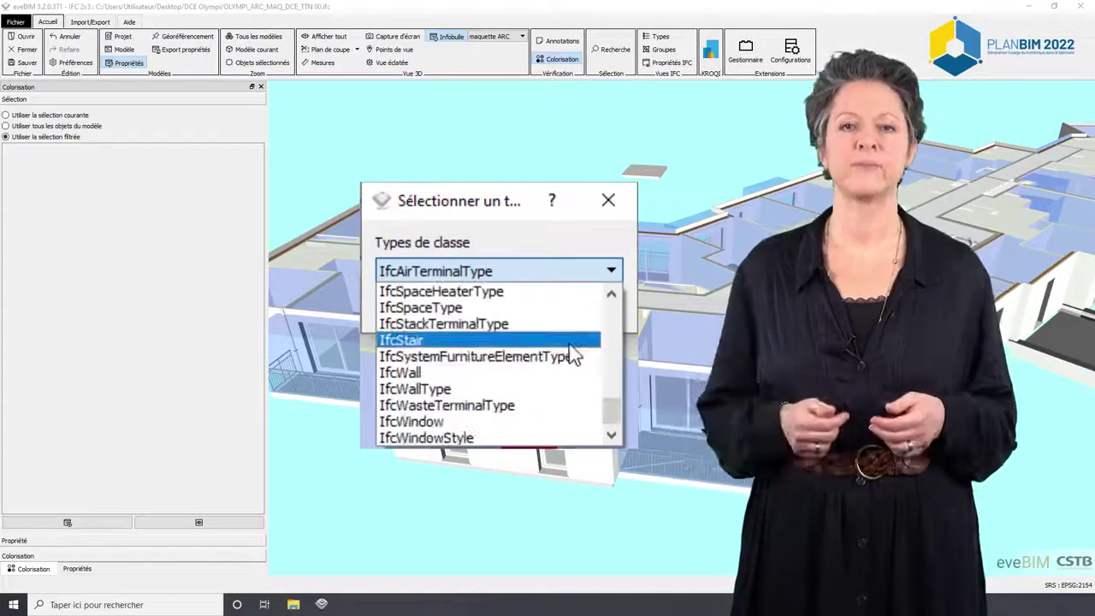
pyautogui.scroll(1, 556, 347)
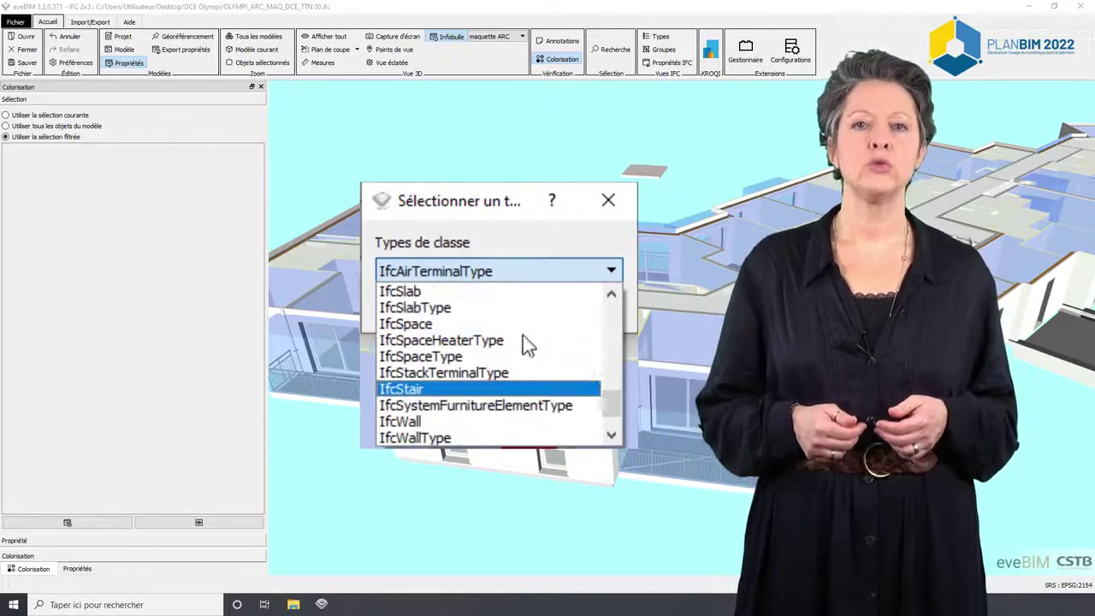
pyautogui.click(461, 330)
pyautogui.click(472, 305)
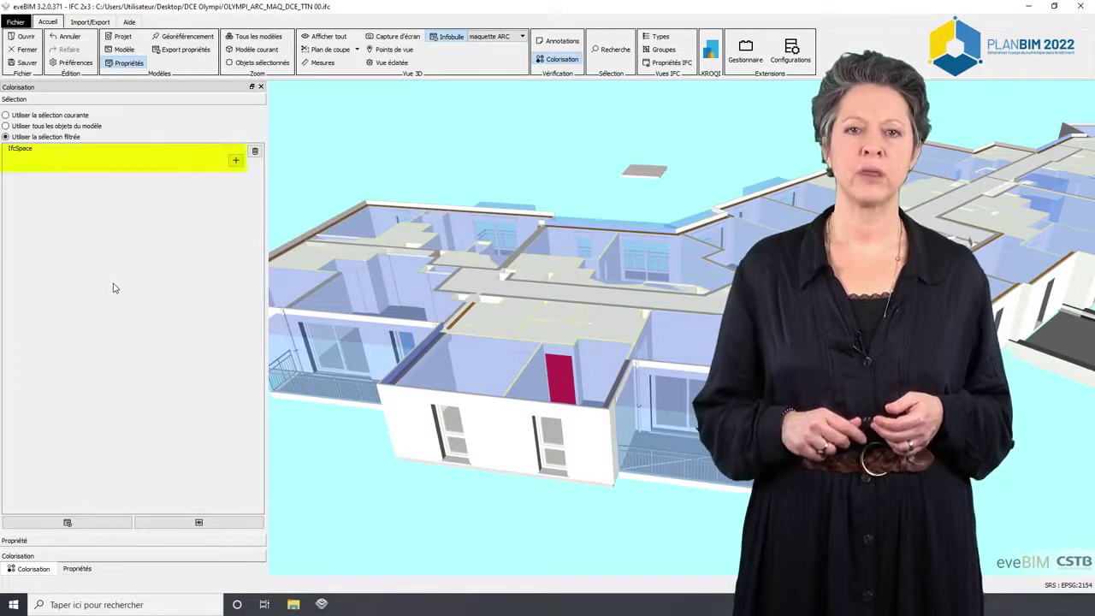
# Add a filter rule for IfcSpace requiring Numéro d'article from Propriétés DCE to contain L15
pyautogui.click(235, 160)
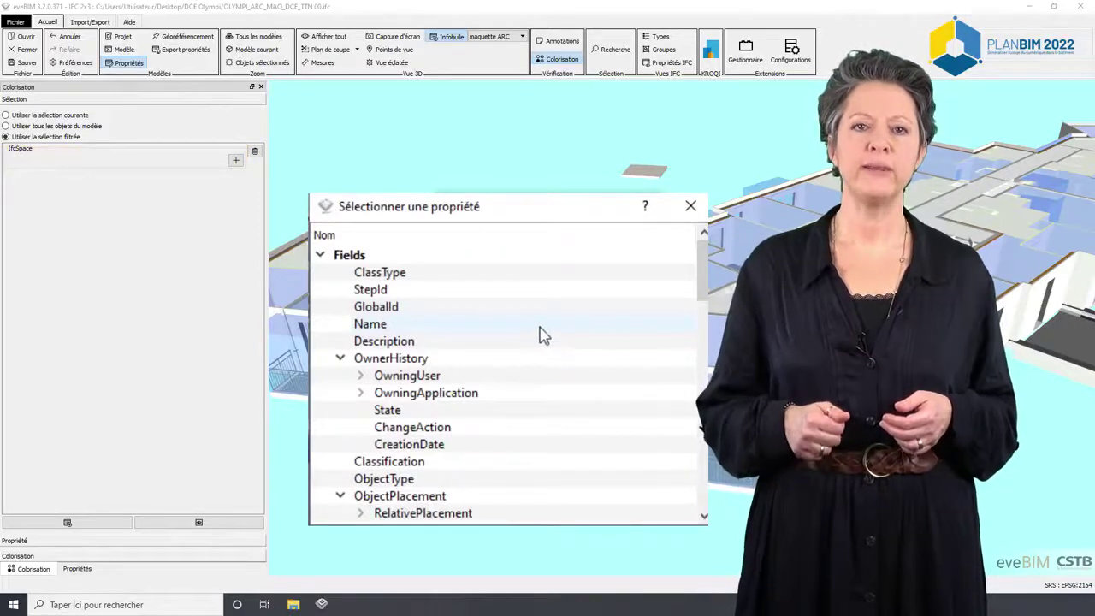
pyautogui.click(320, 255)
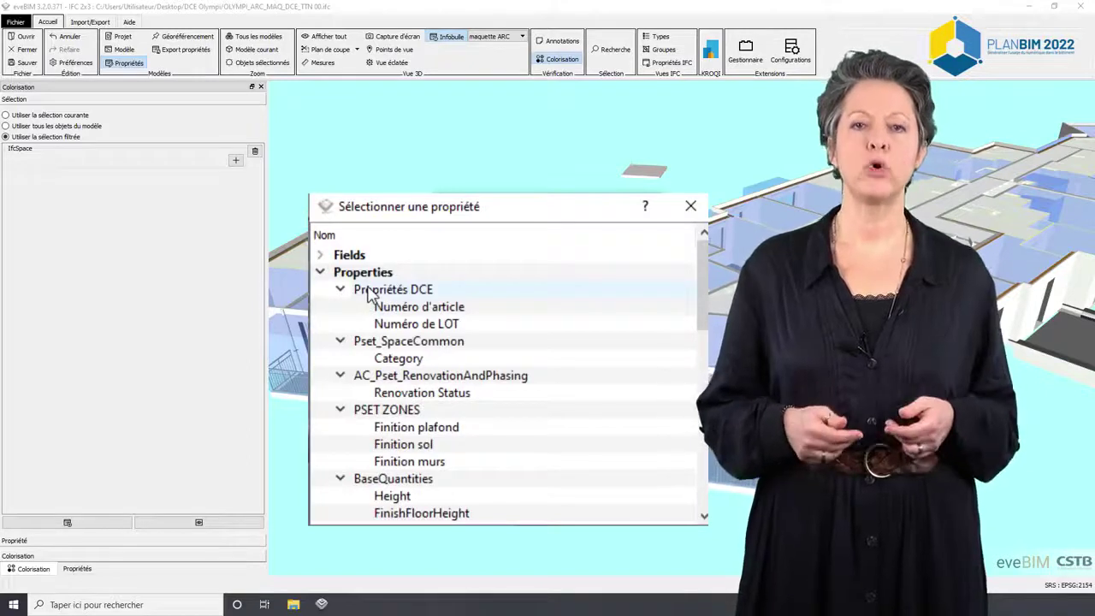
pyautogui.doubleClick(427, 309)
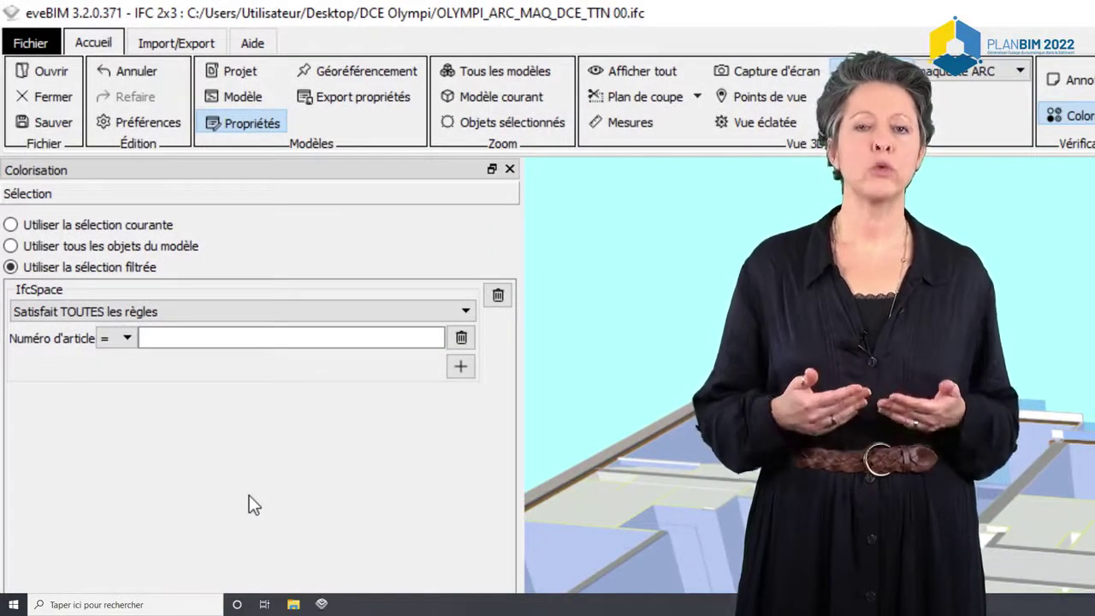
pyautogui.click(128, 338)
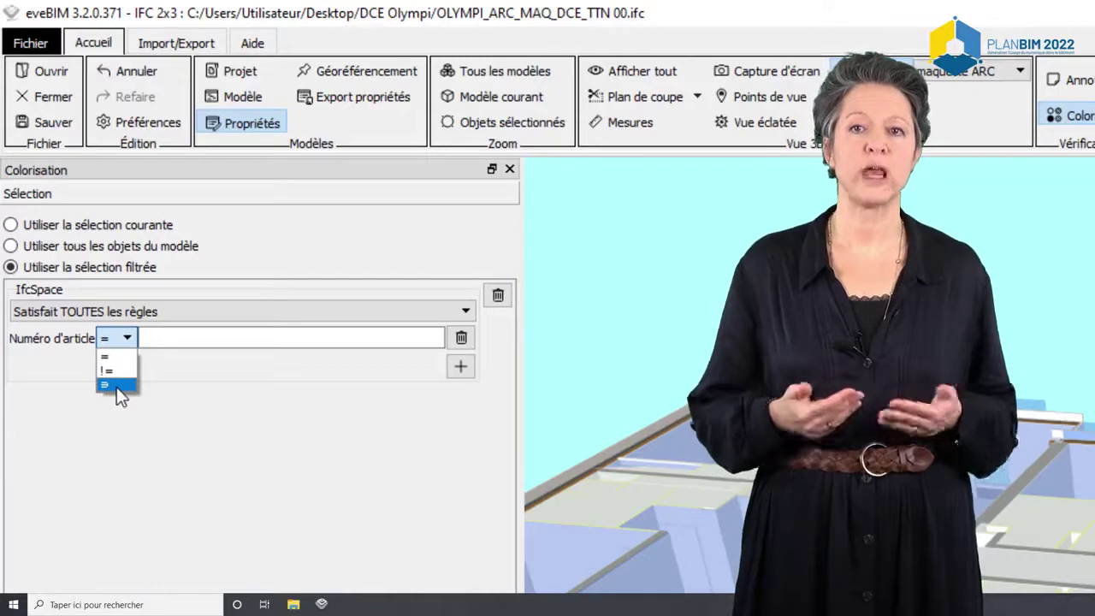
pyautogui.click(118, 387)
pyautogui.click(150, 338)
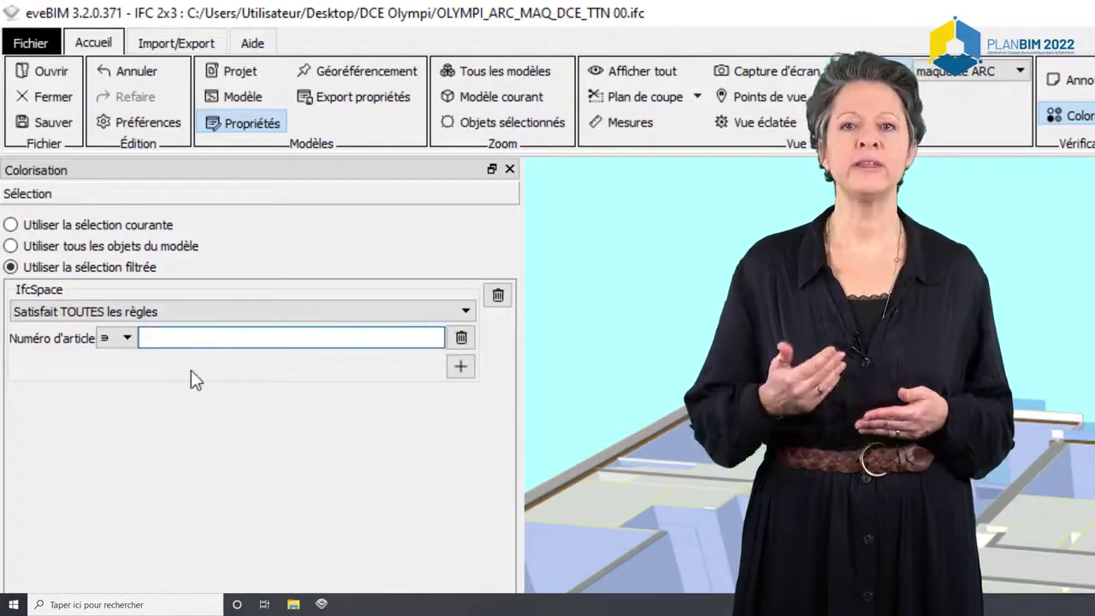
pyautogui.write('L15')
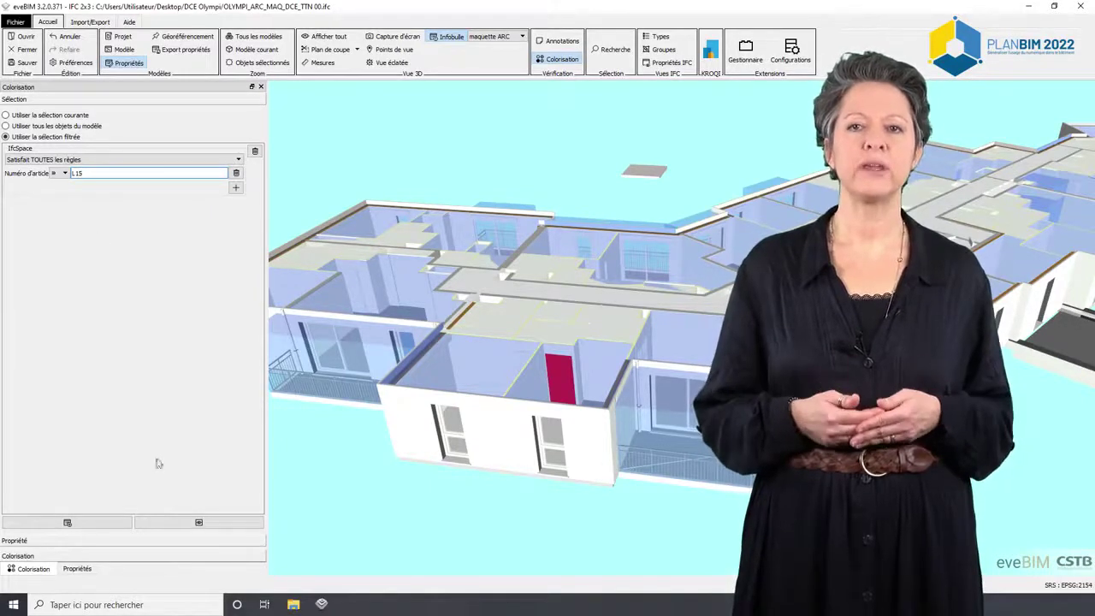
# Choose Numéro d'article as the colouring property and apply the value colours to the filtered spaces
pyautogui.click(126, 545)
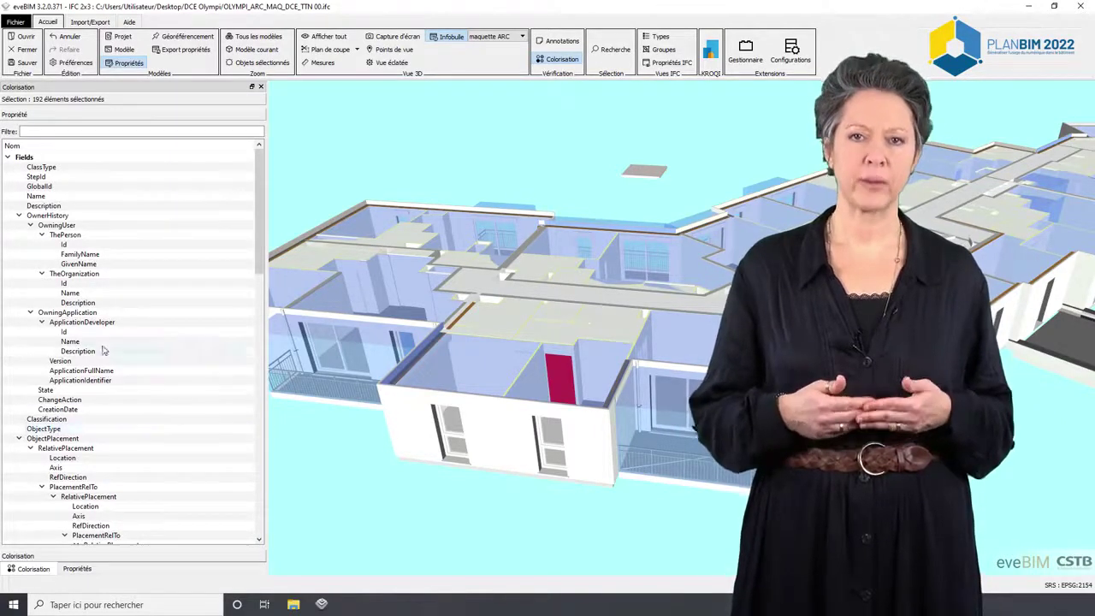
pyautogui.click(9, 158)
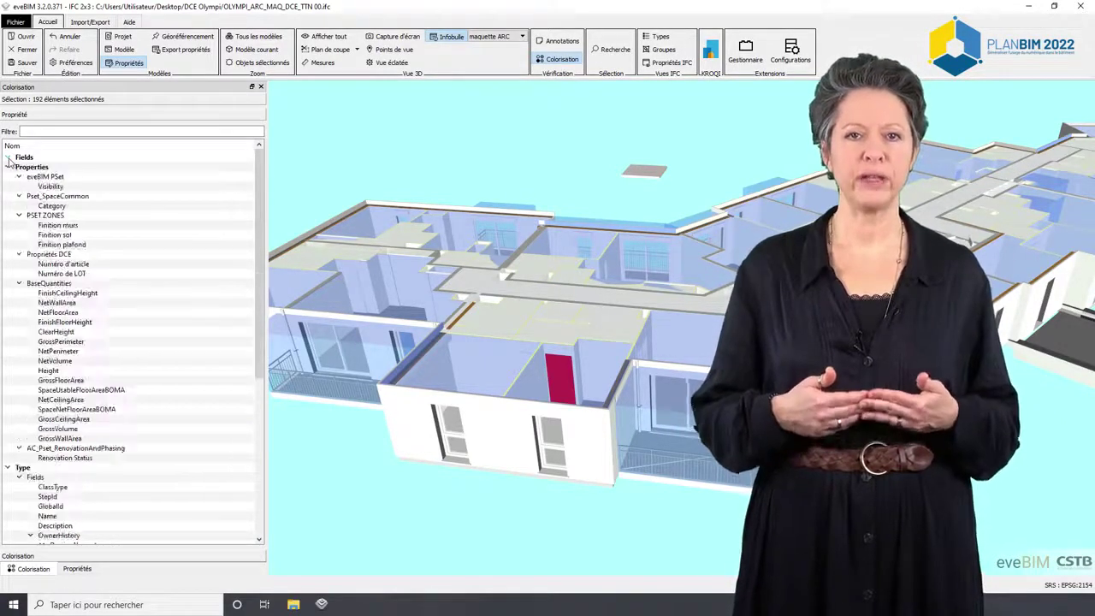
pyautogui.click(75, 265)
pyautogui.click(80, 556)
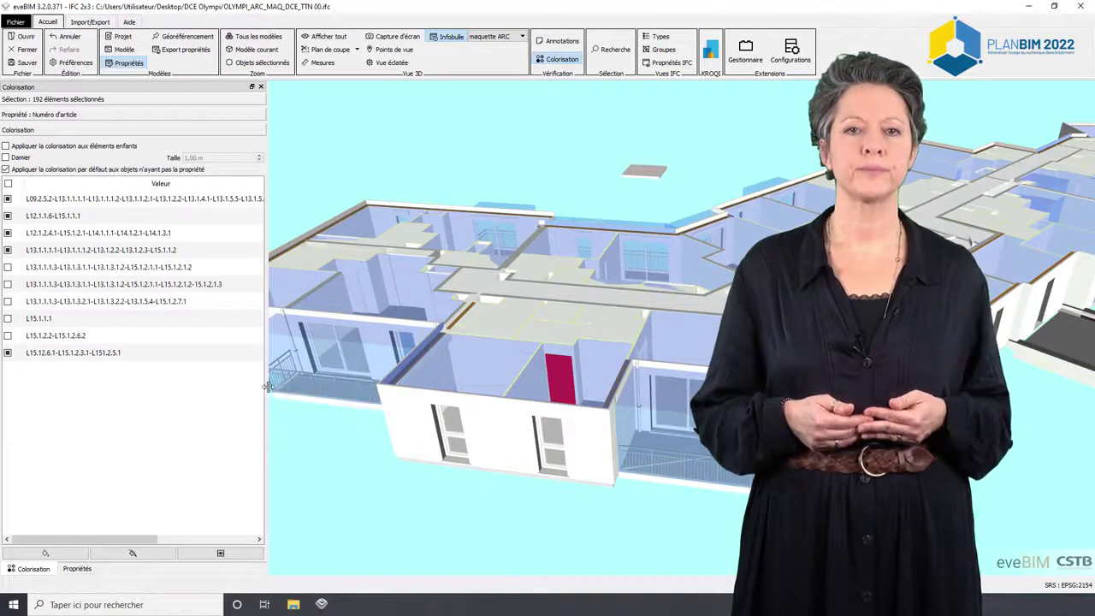
pyautogui.moveTo(267, 386); pyautogui.dragTo(343, 387)
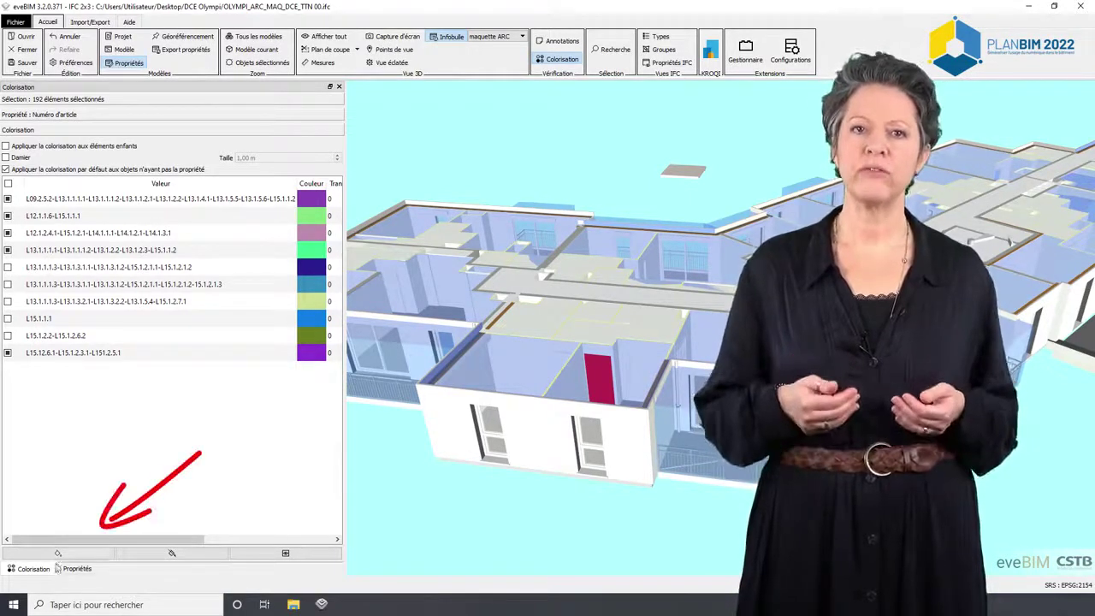
pyautogui.click(60, 555)
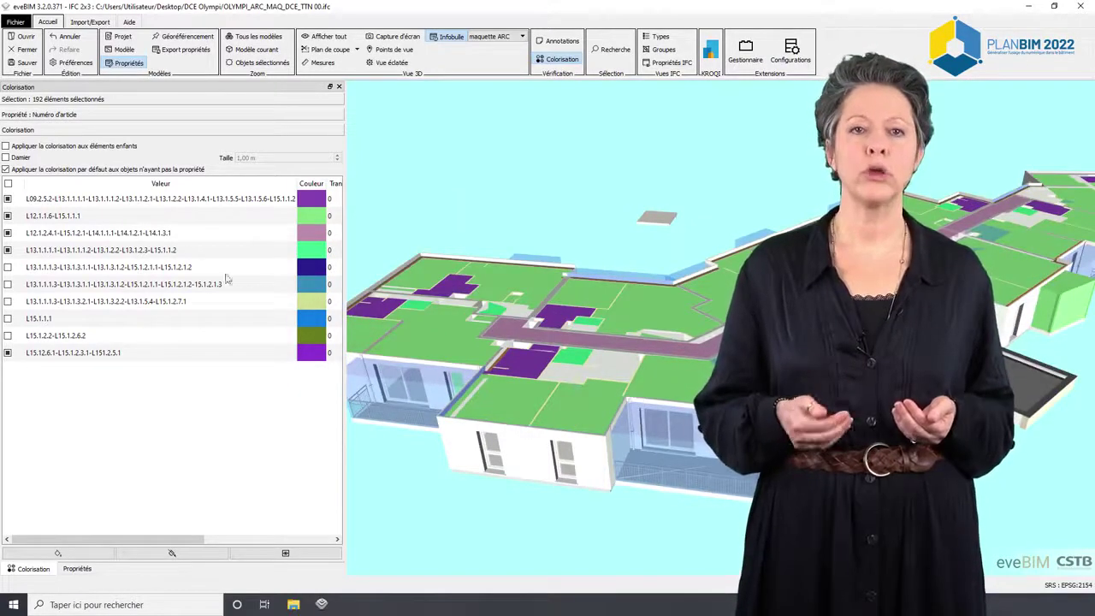
# Change the colour of value L12.1.1.6-L15.1.1.1 to yellow (#ffff00), reapply the colouring, and remove it from the model
pyautogui.doubleClick(318, 219)
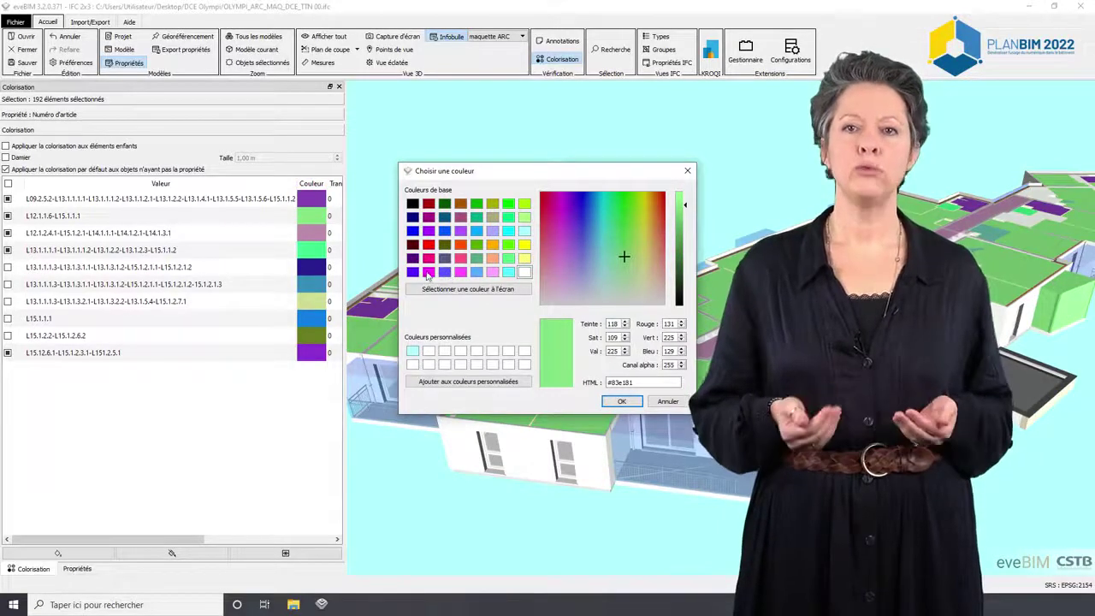
pyautogui.click(525, 245)
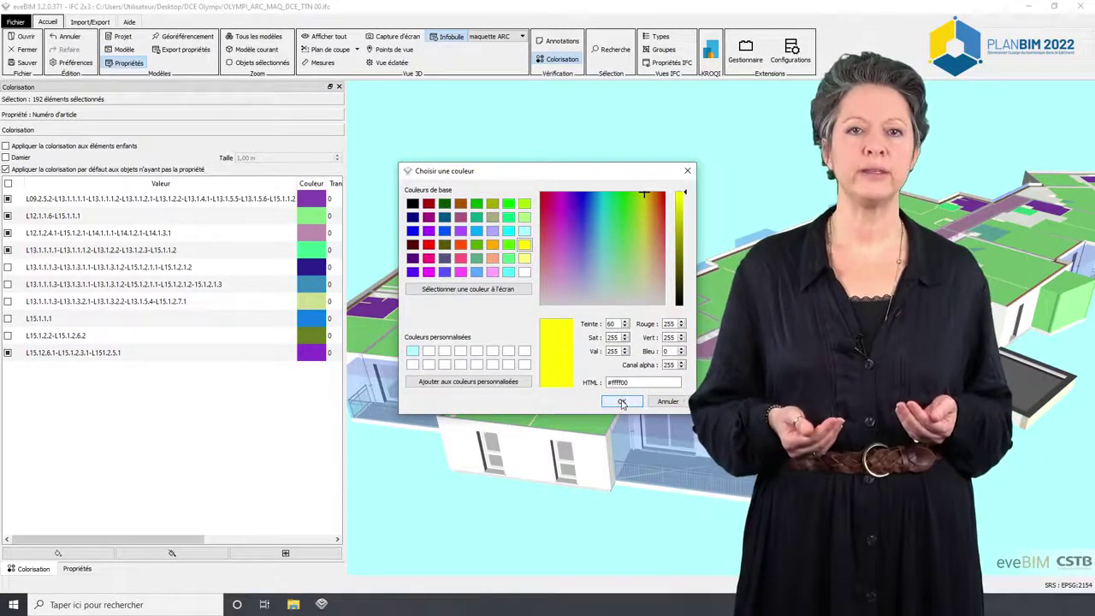
pyautogui.click(622, 402)
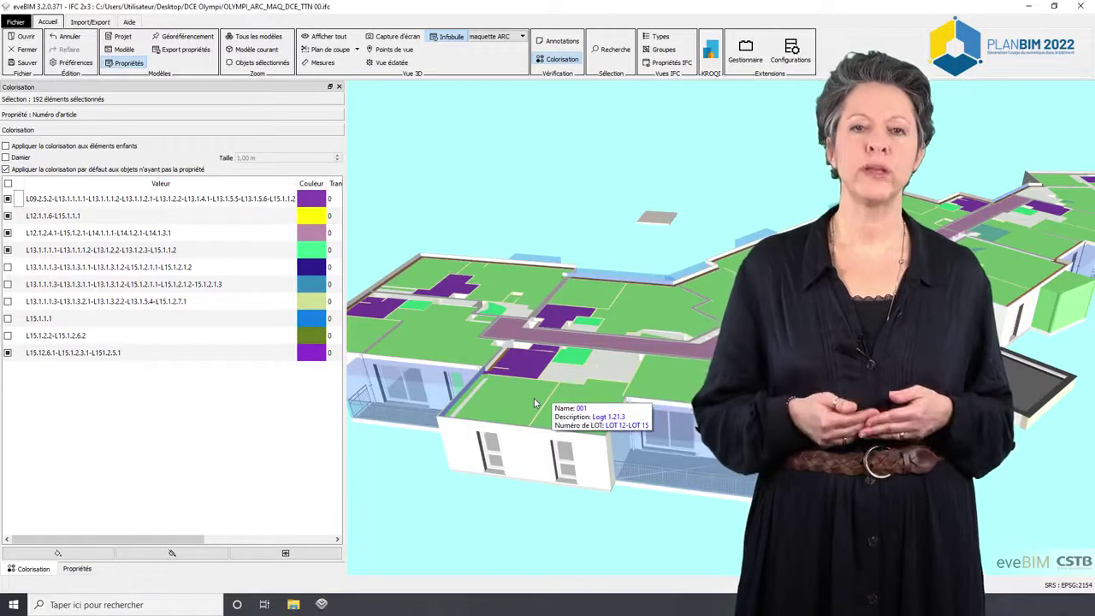
pyautogui.click(62, 556)
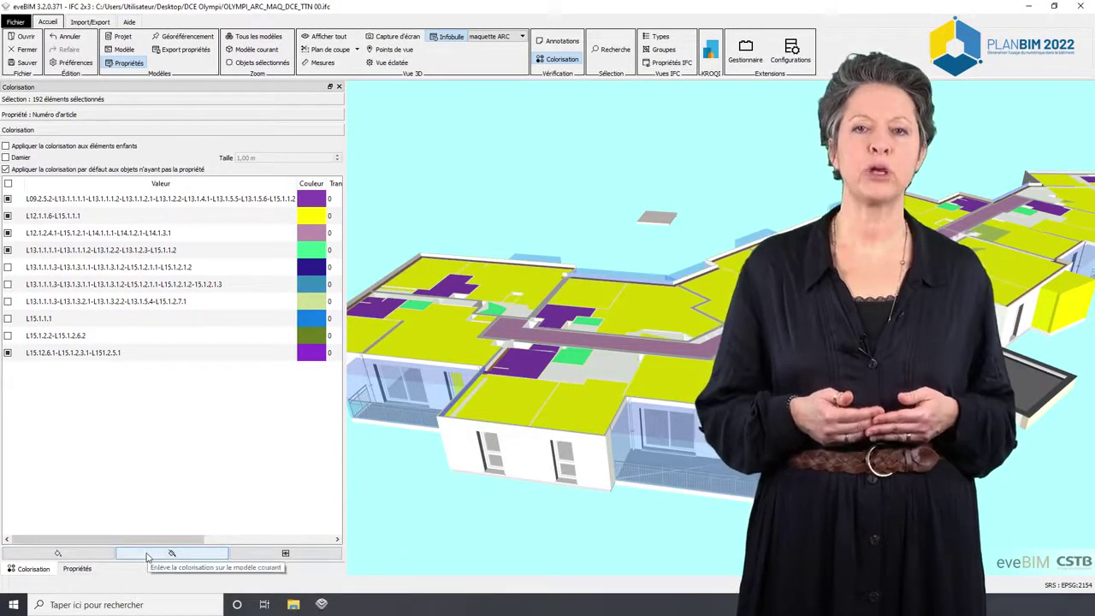
pyautogui.click(146, 557)
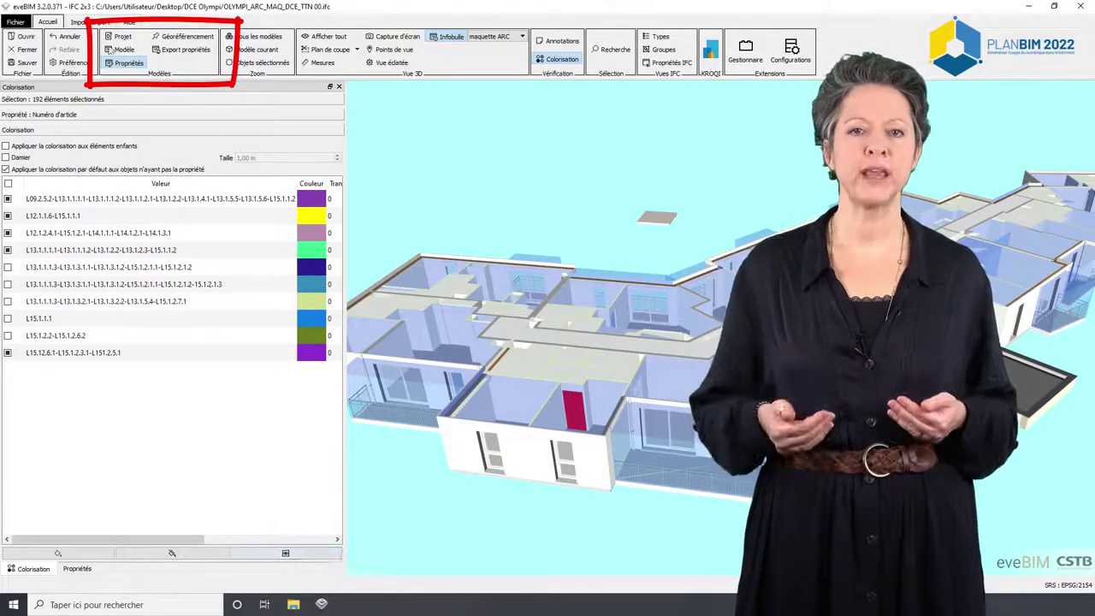
# Display storey R+2 instead of R+1 from the model tree and apply the Numéro d'article colouring to its spaces
pyautogui.click(124, 51)
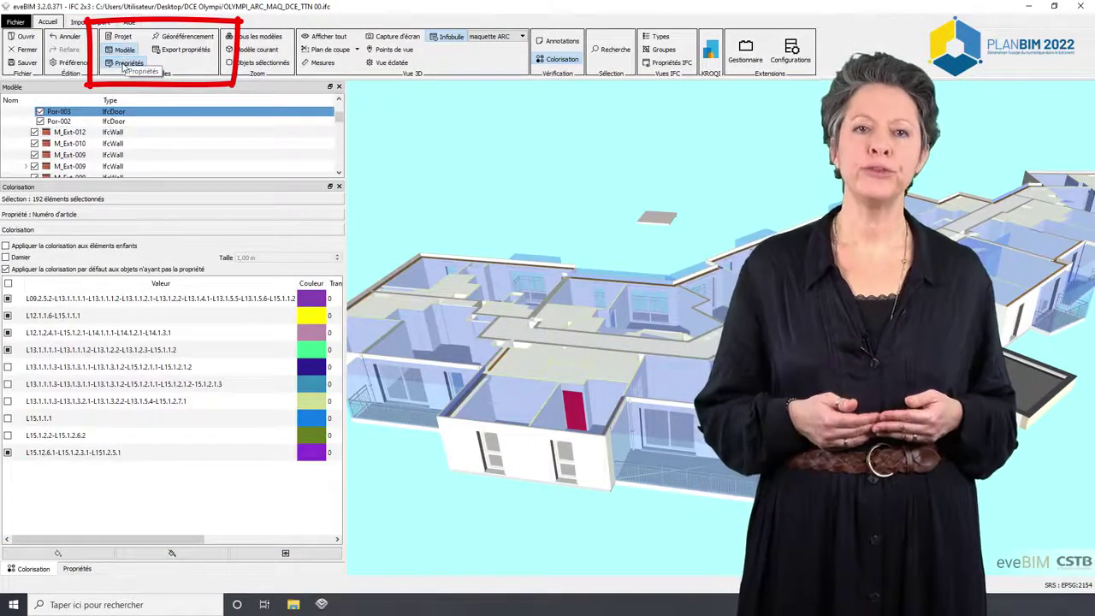
pyautogui.click(127, 63)
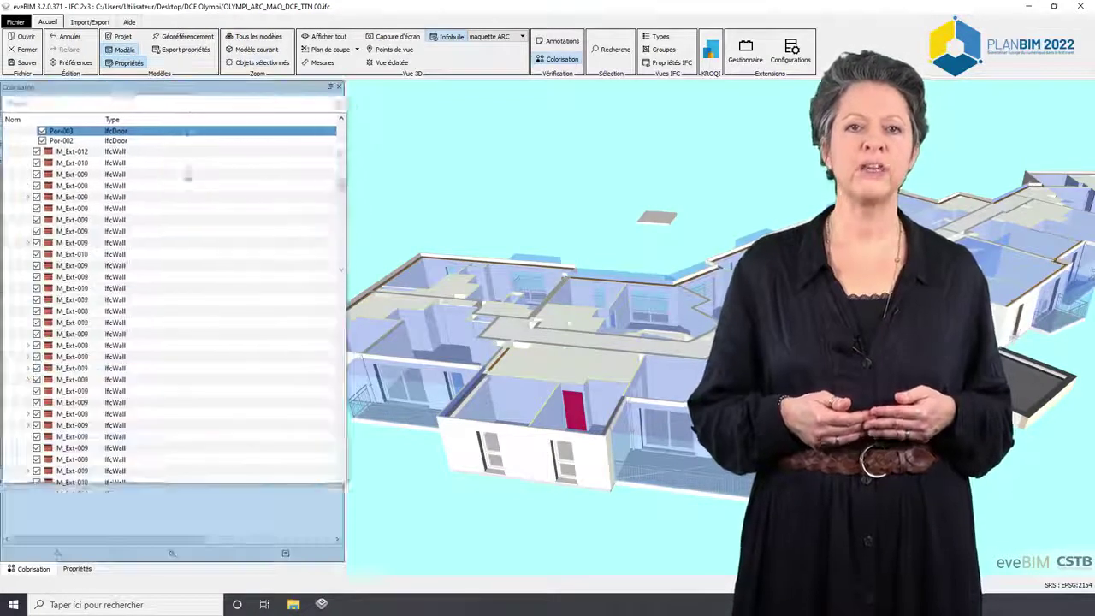
pyautogui.moveTo(339, 192); pyautogui.dragTo(339, 113)
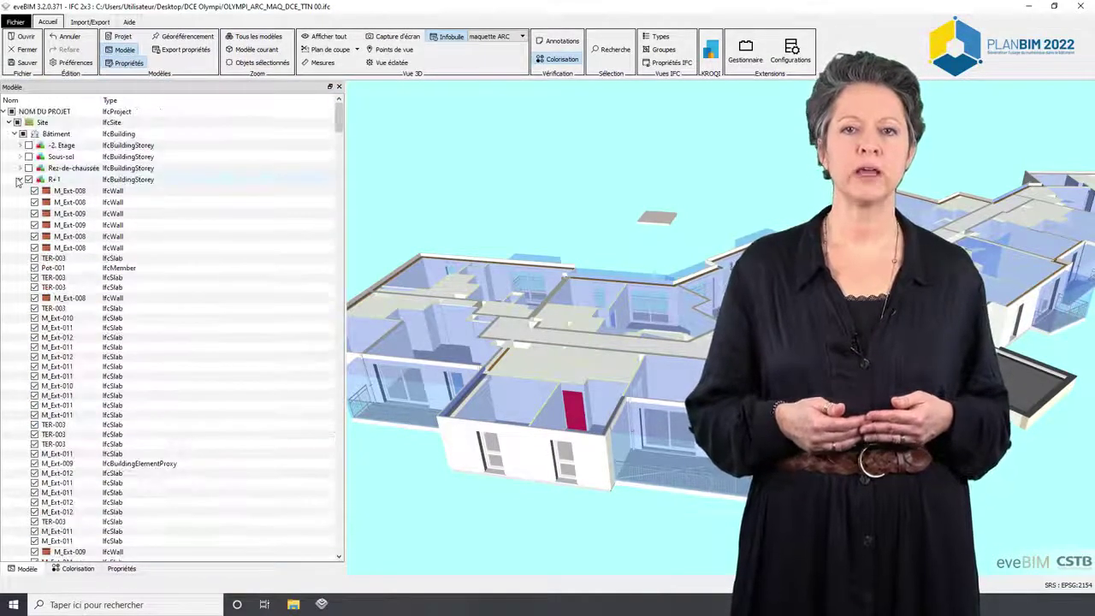
pyautogui.click(19, 179)
pyautogui.click(28, 191)
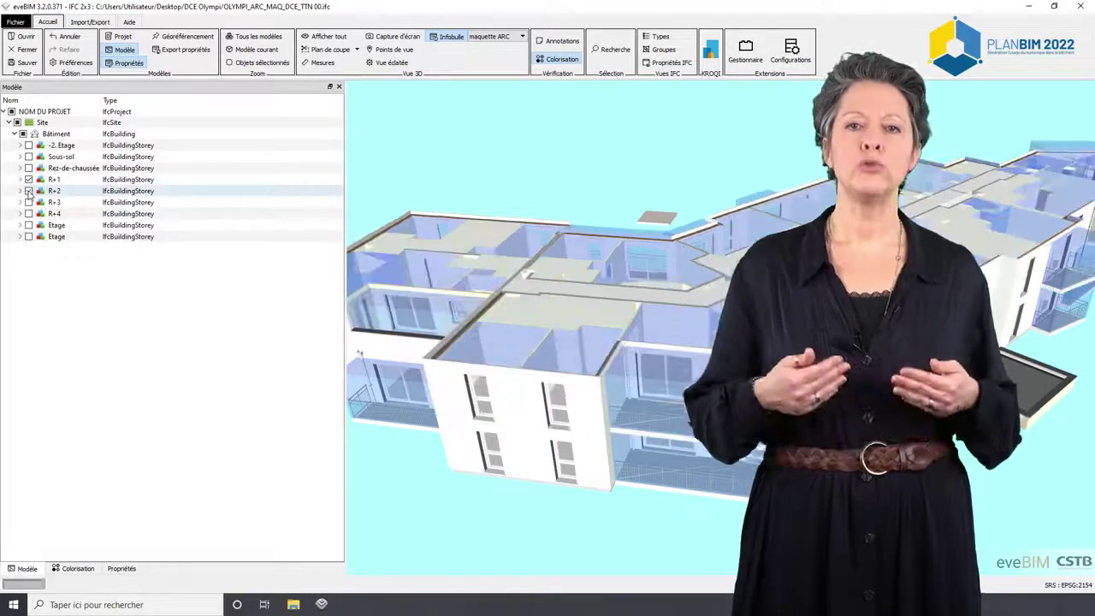
pyautogui.click(77, 568)
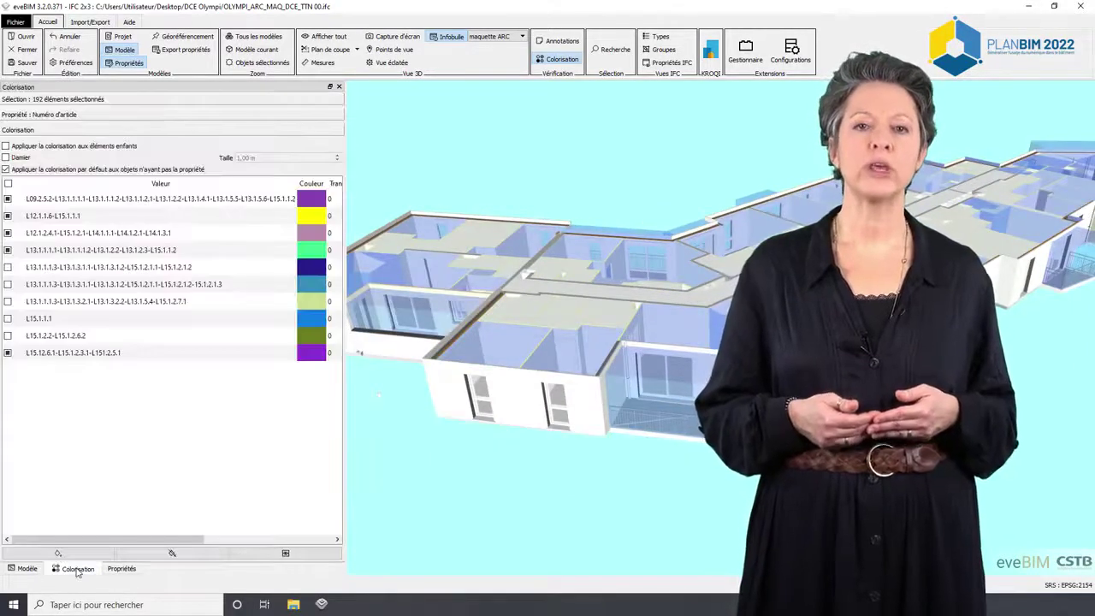
pyautogui.click(80, 555)
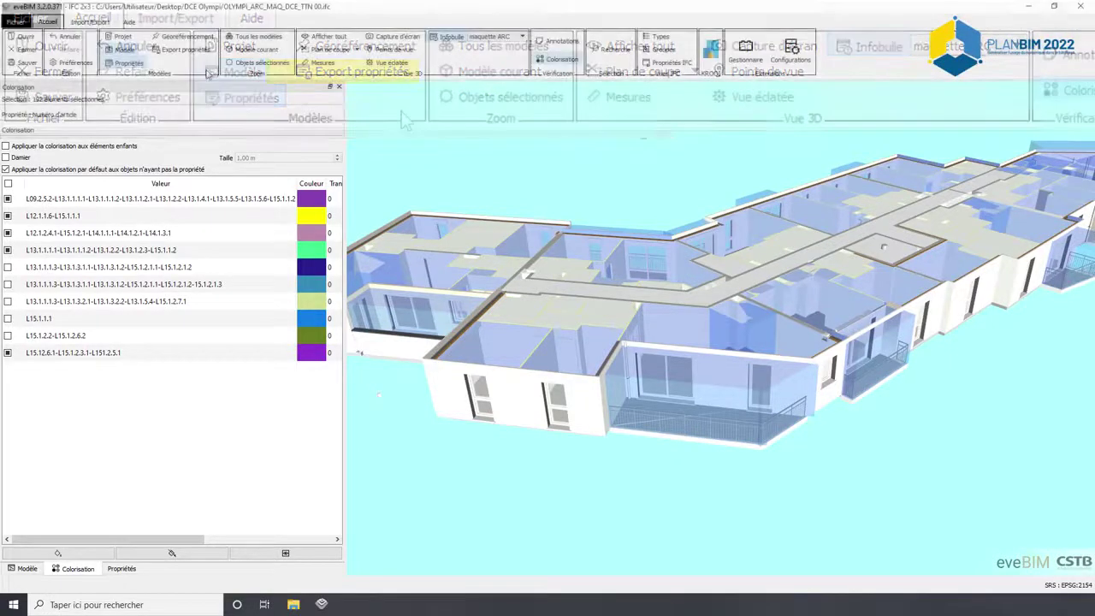
# Open the property export and include every object type, from IfcAirTerminalType to IfcWindowStyle
pyautogui.click(184, 50)
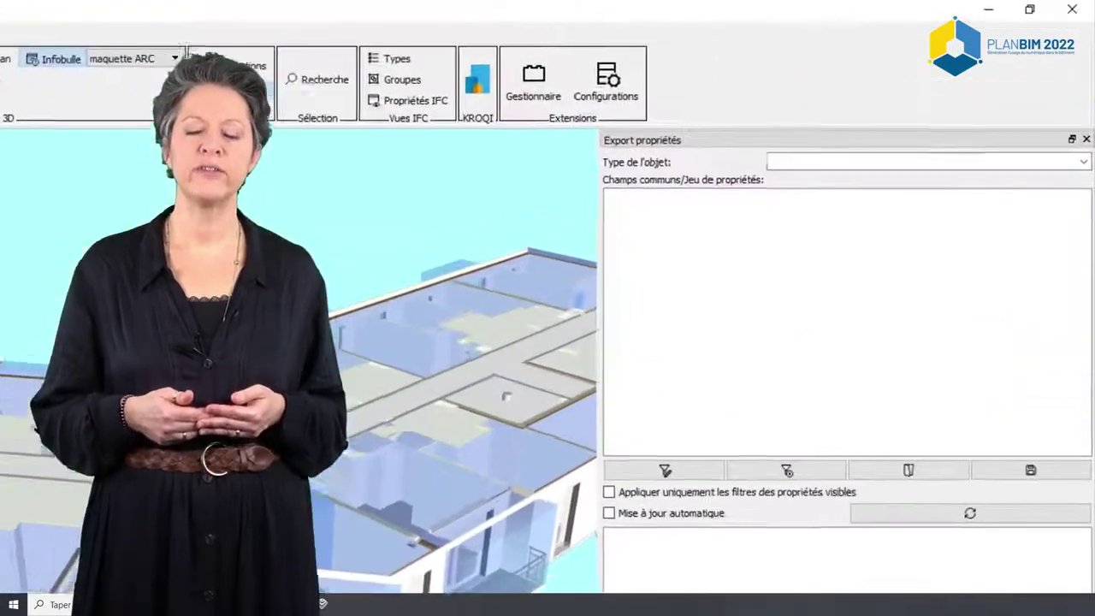
pyautogui.click(1080, 172)
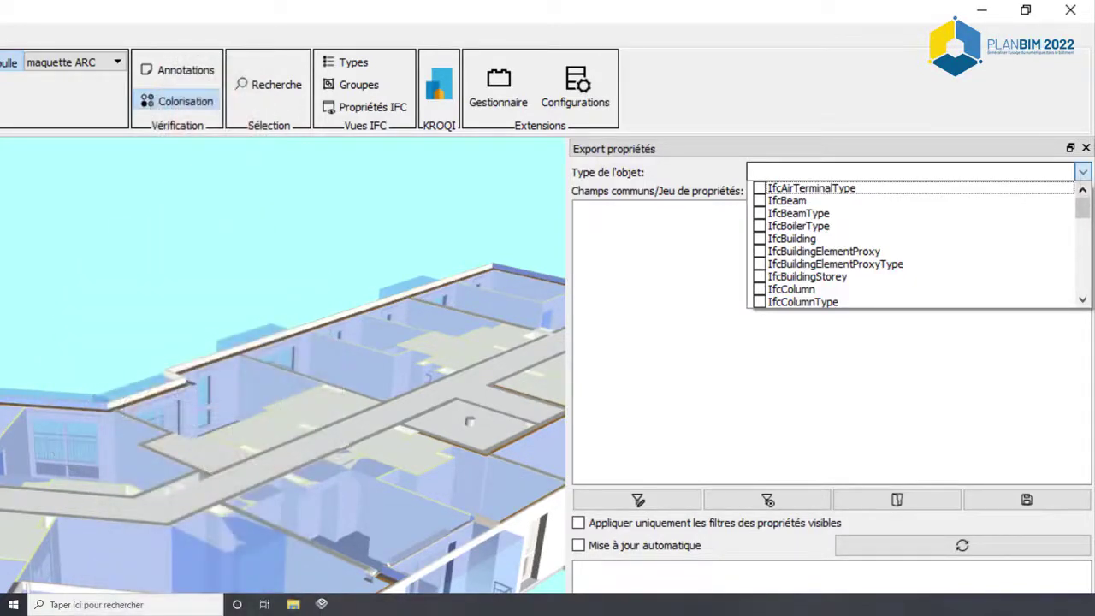
pyautogui.click(760, 188)
pyautogui.click(760, 200)
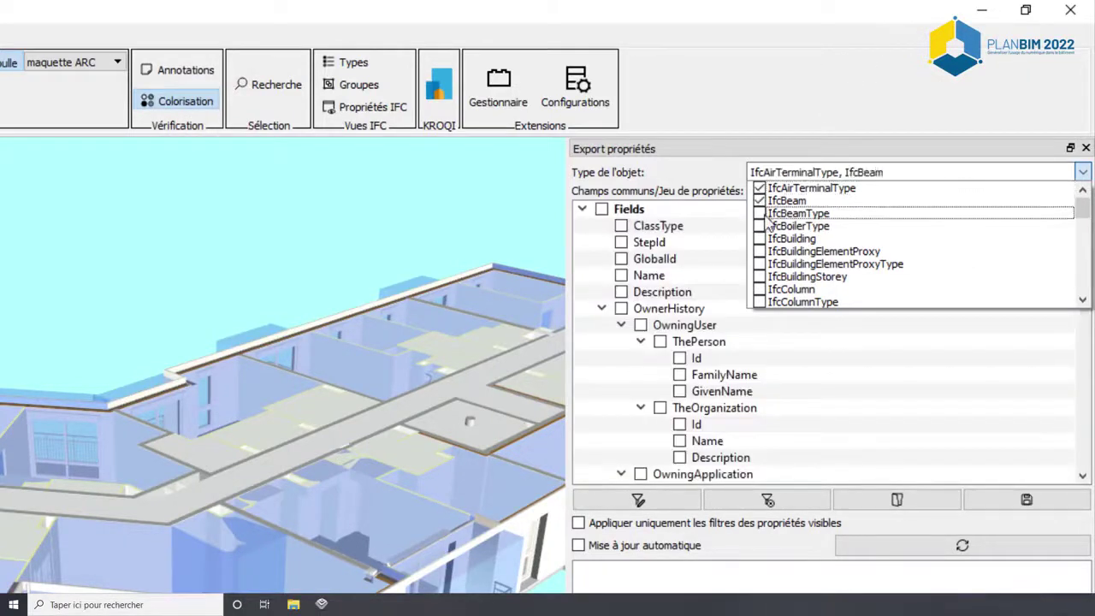
pyautogui.click(760, 213)
pyautogui.click(760, 226)
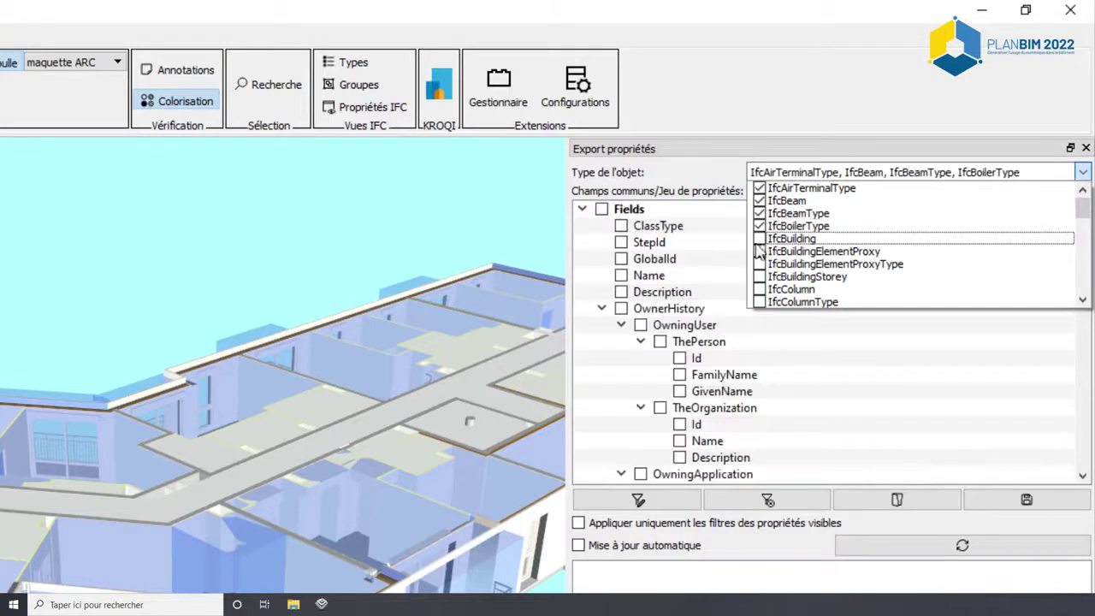
pyautogui.click(760, 238)
pyautogui.click(760, 251)
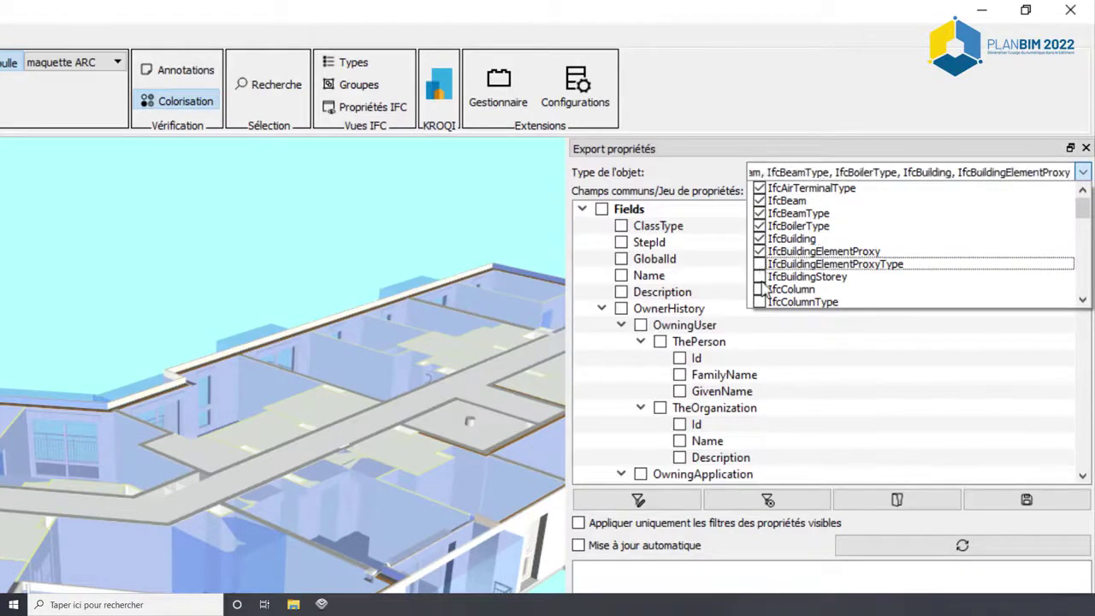
pyautogui.click(760, 265)
pyautogui.click(759, 278)
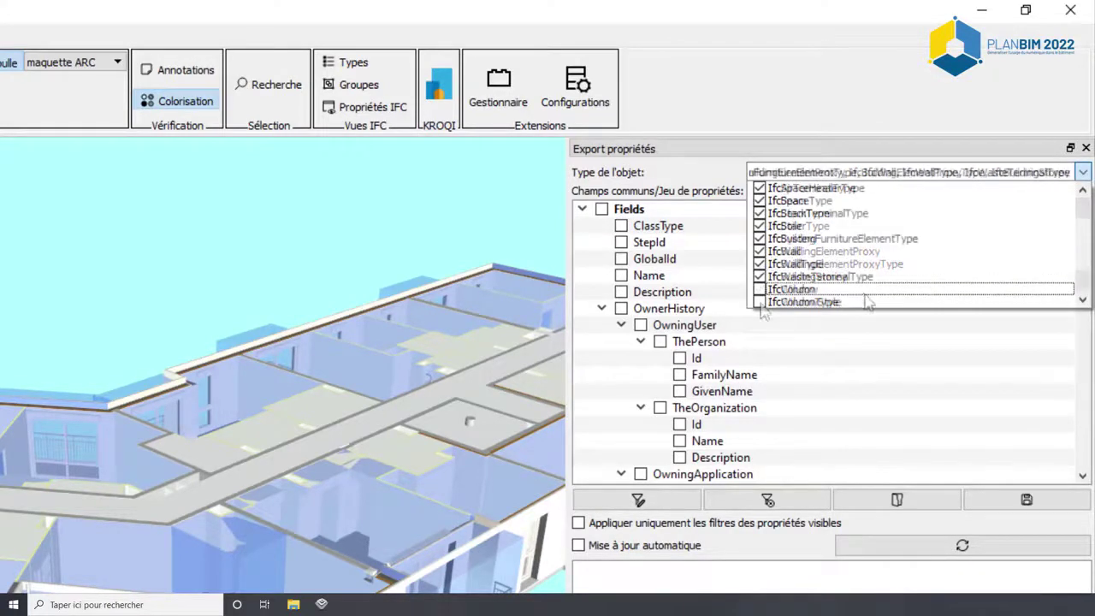
pyautogui.click(881, 289)
pyautogui.click(881, 301)
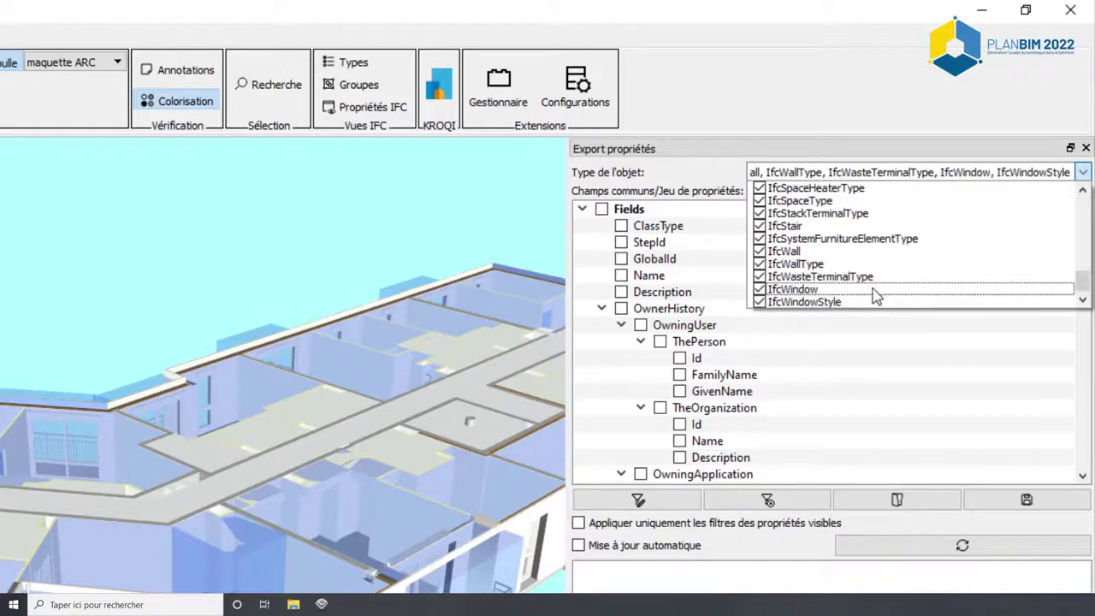
pyautogui.scroll(10, 915, 292)
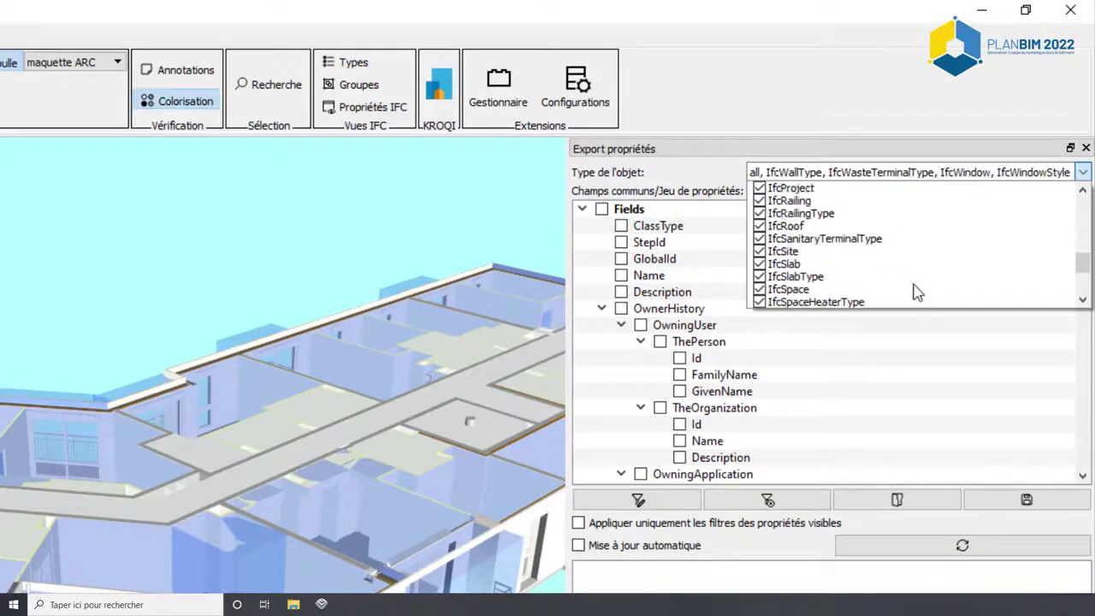
pyautogui.scroll(5, 911, 292)
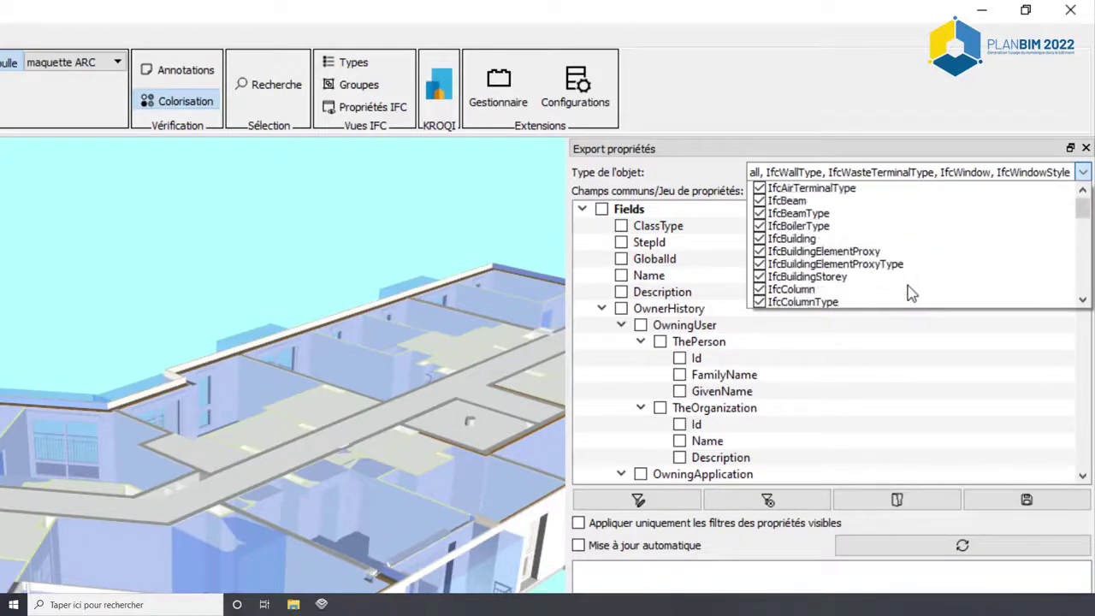
pyautogui.click(695, 182)
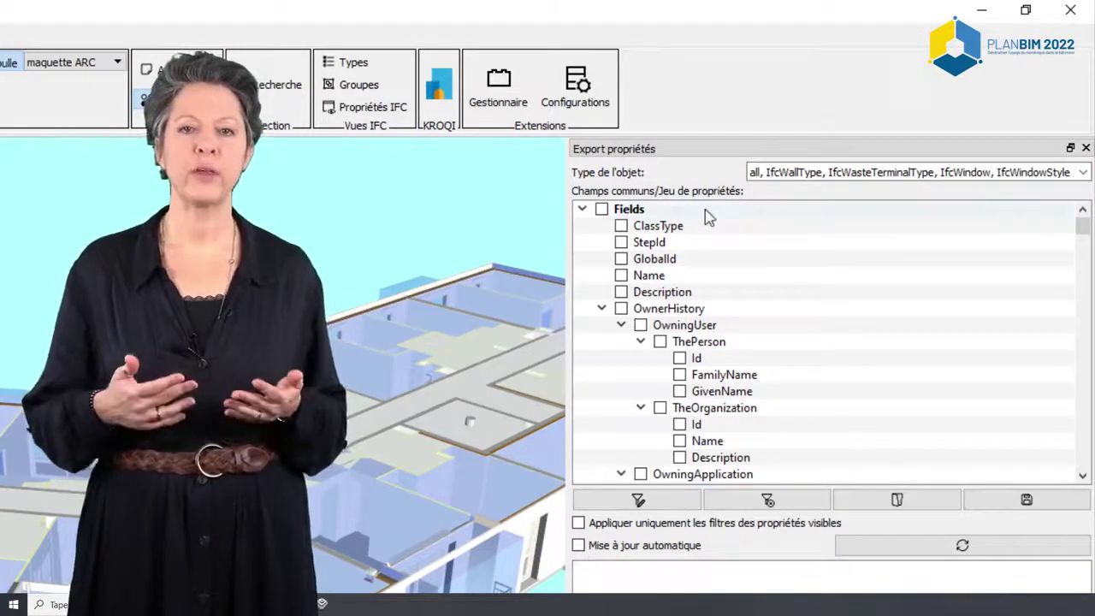
# Include Numéro de LOT from Propriétés DCE in the export and save the setup as an export configuration named config ARC
pyautogui.click(582, 209)
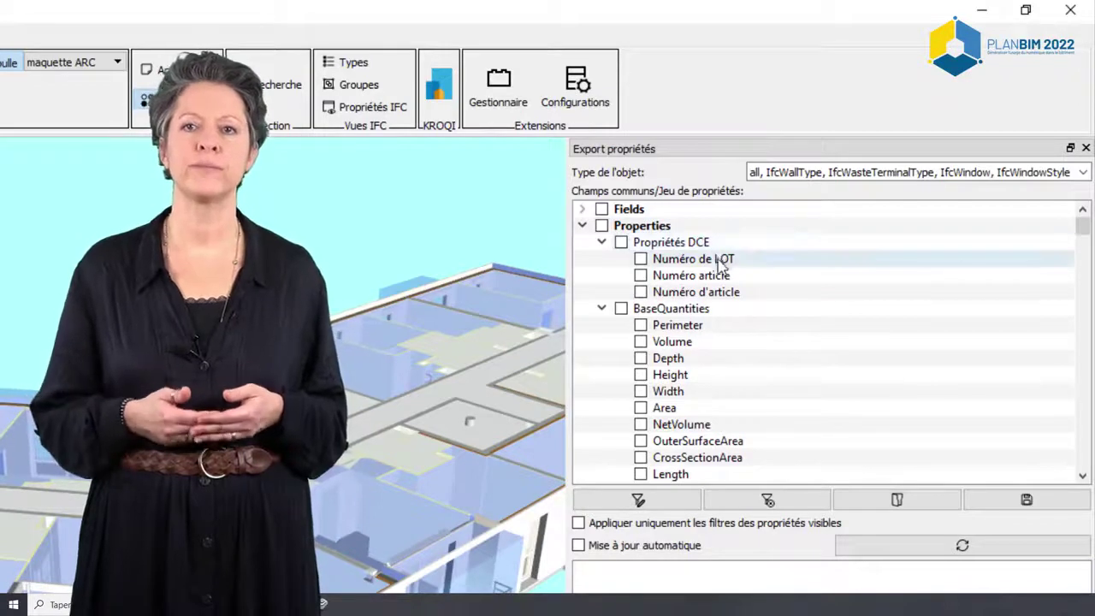
pyautogui.click(640, 259)
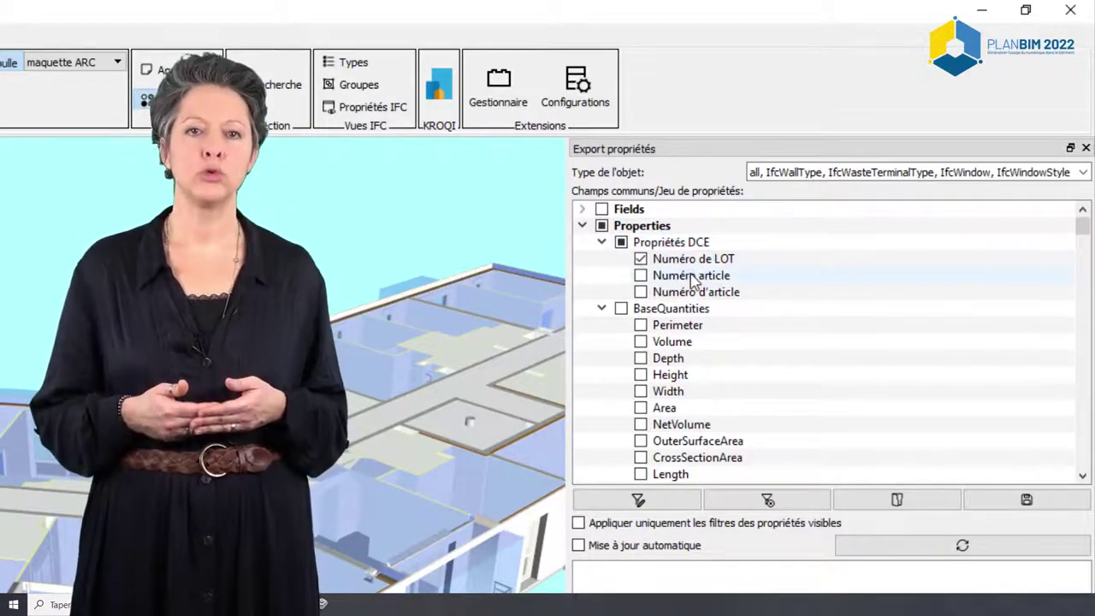
pyautogui.click(584, 84)
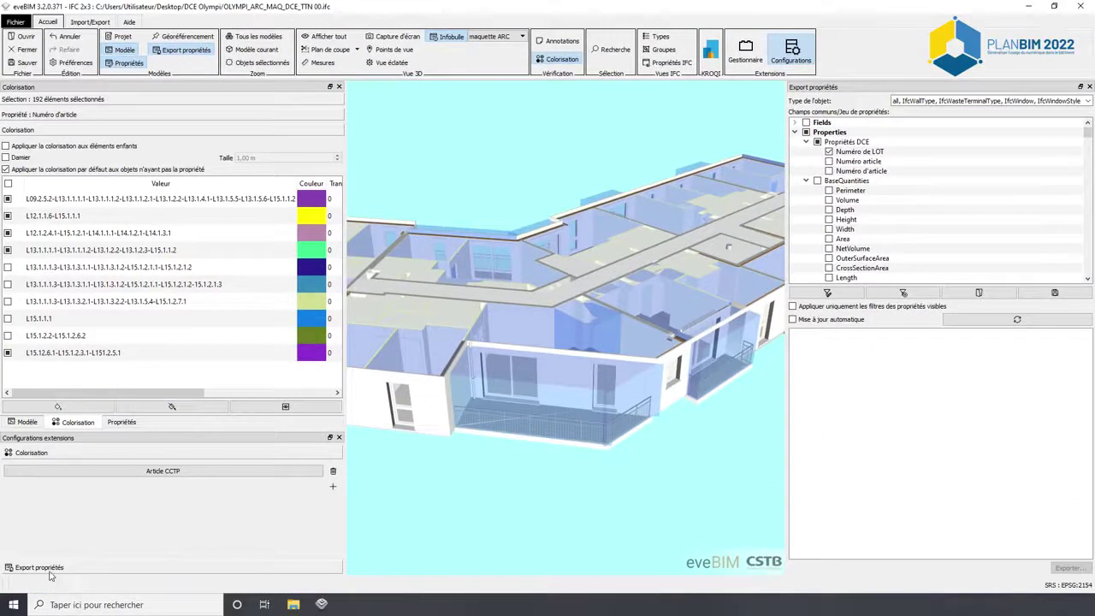
pyautogui.click(48, 572)
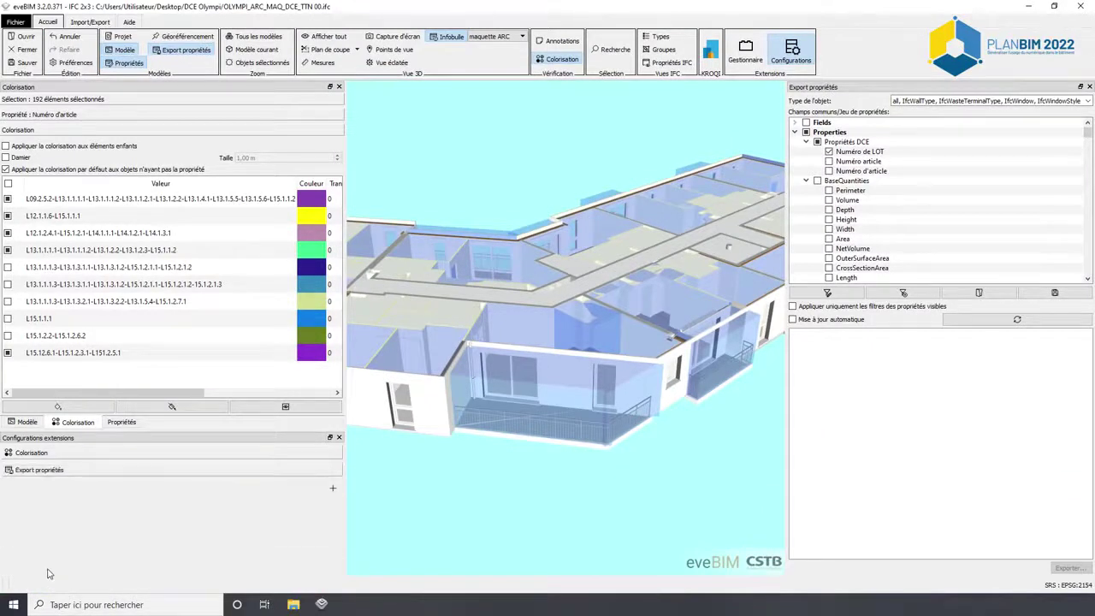
pyautogui.click(334, 491)
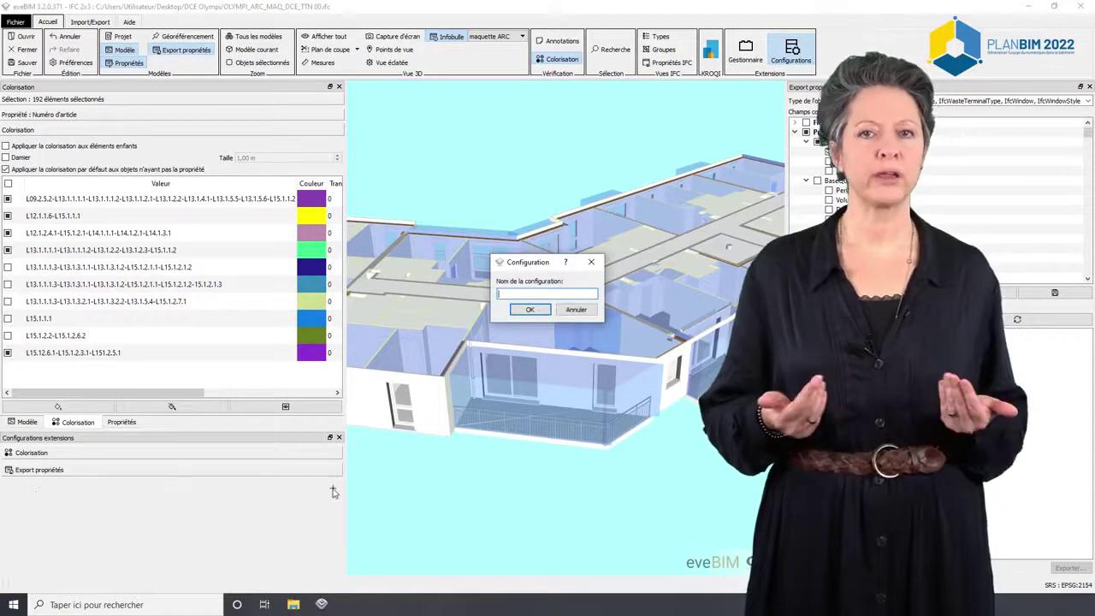
pyautogui.write('nfig AR')
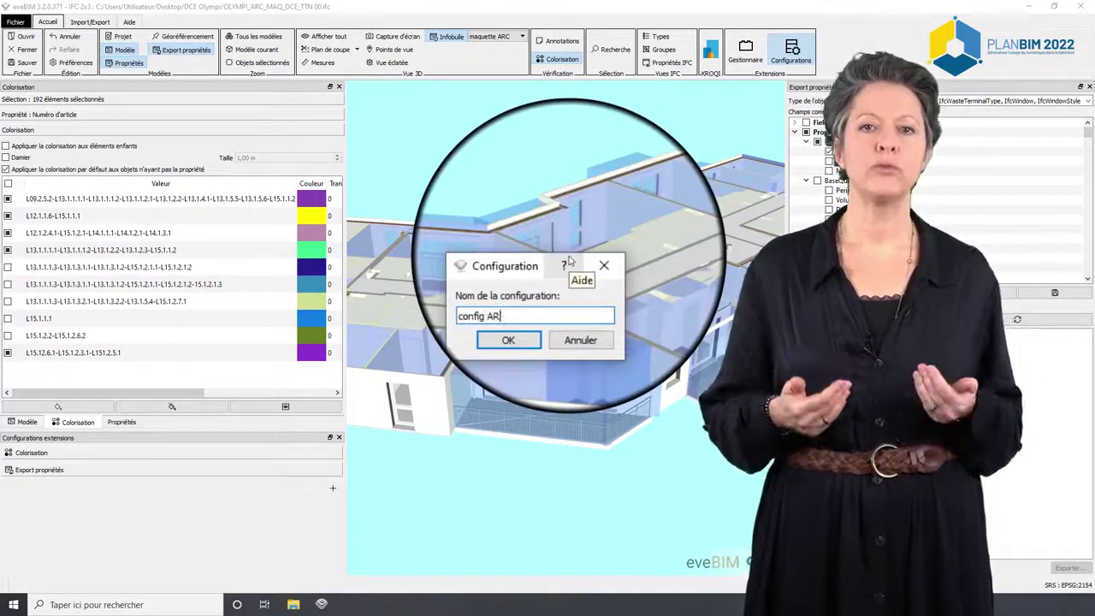
pyautogui.write('C')
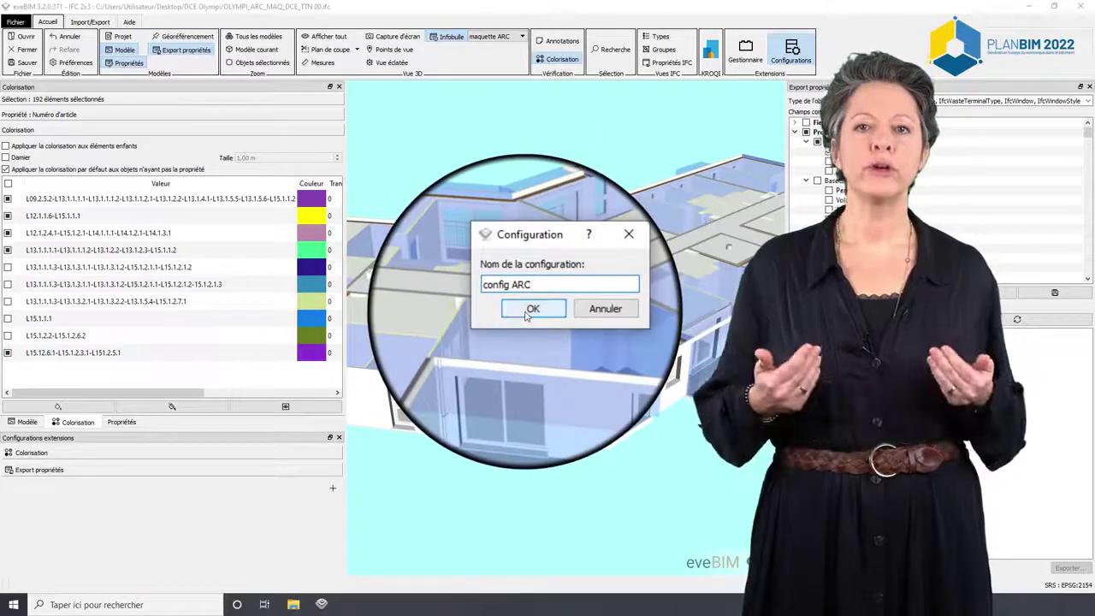
pyautogui.click(525, 317)
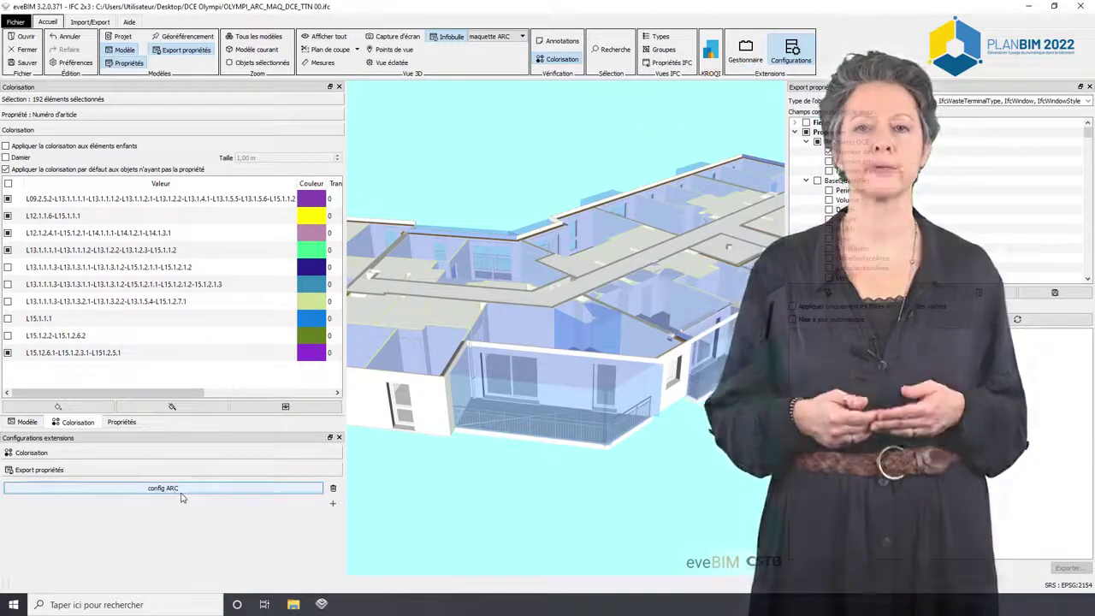
pyautogui.click(787, 47)
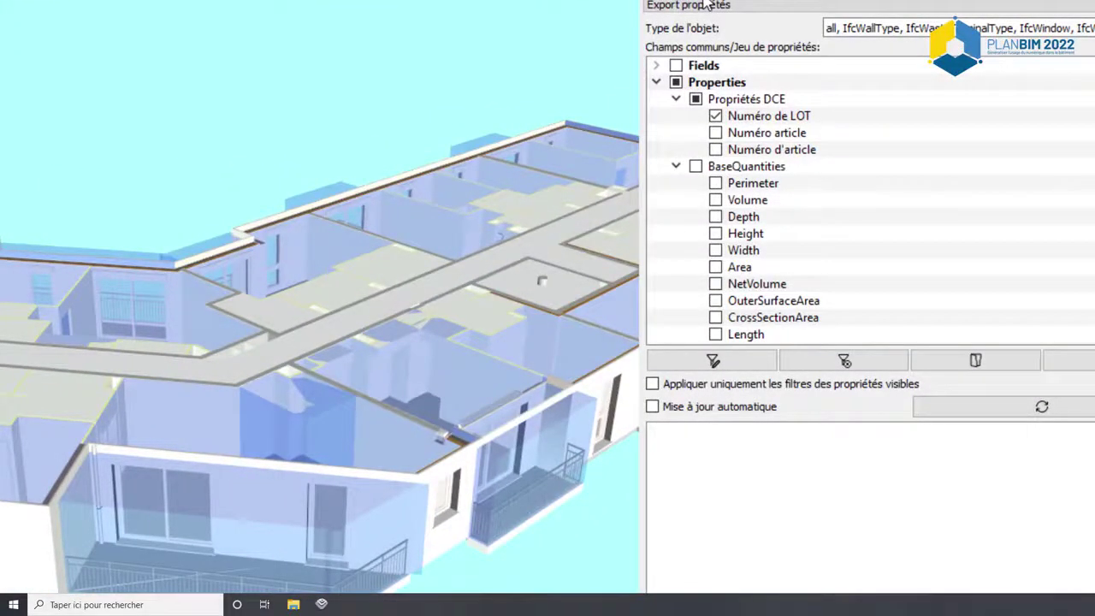
# Filter the export to objects whose Numéro de LOT contains 09, refresh the list and select all listed objects
pyautogui.doubleClick(898, 116)
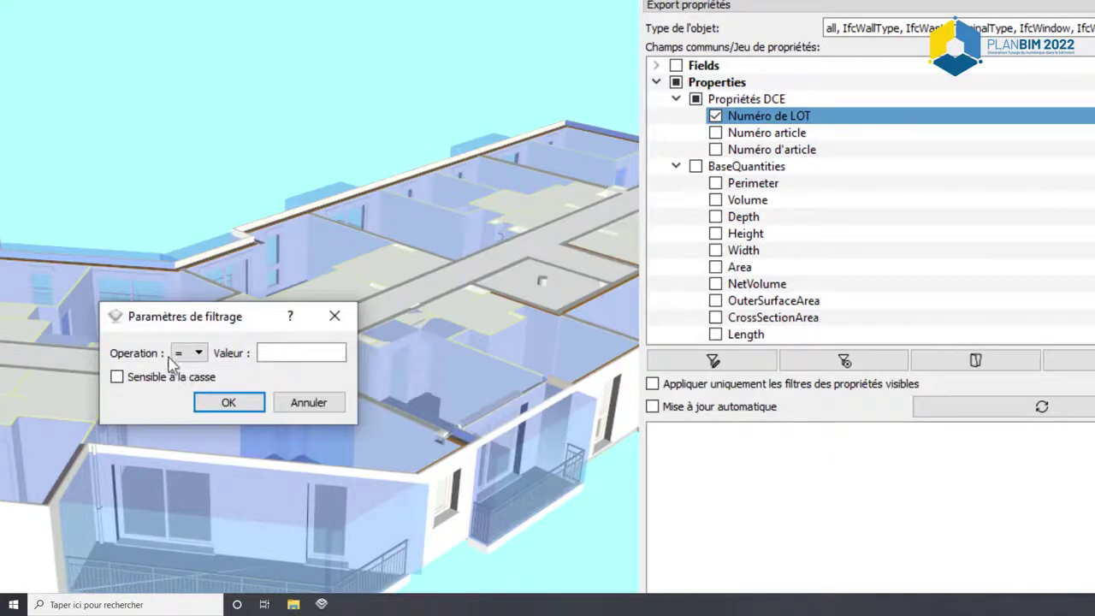
pyautogui.click(199, 354)
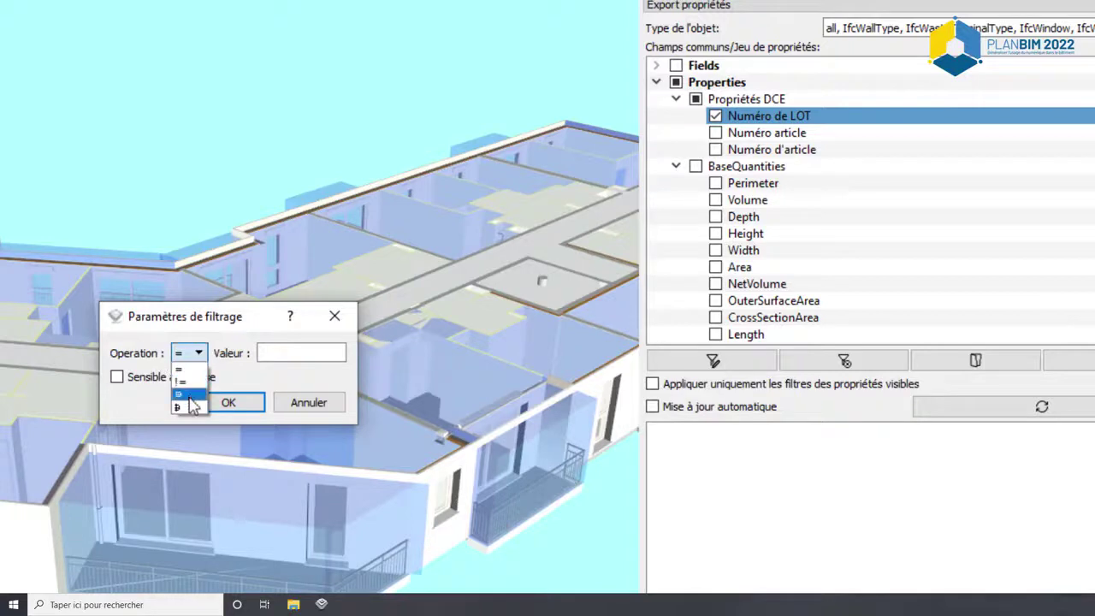
pyautogui.click(189, 395)
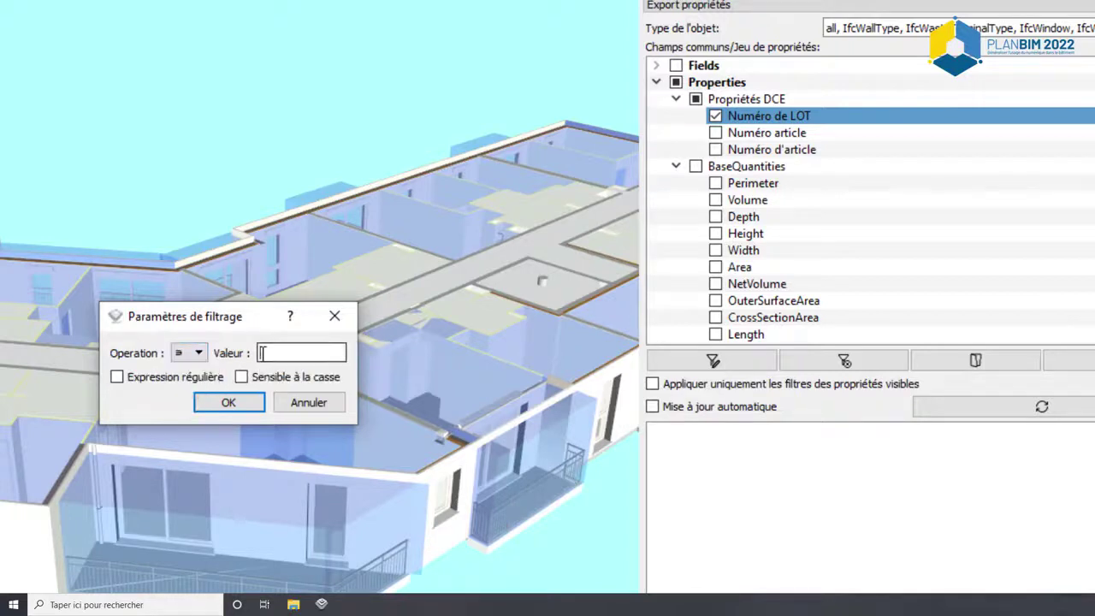
pyautogui.click(261, 353)
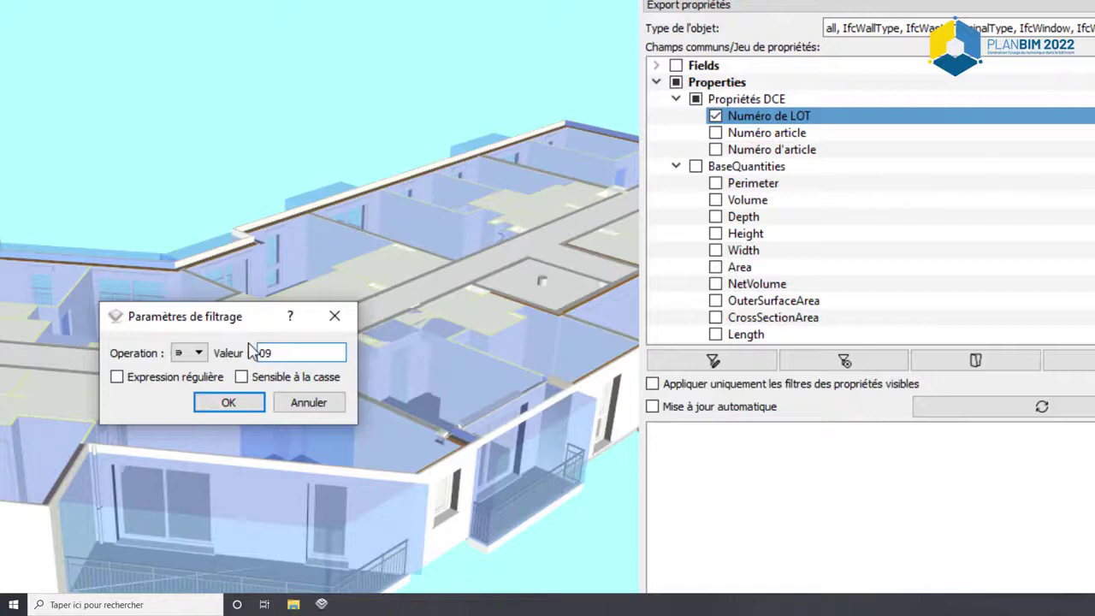
pyautogui.click(228, 402)
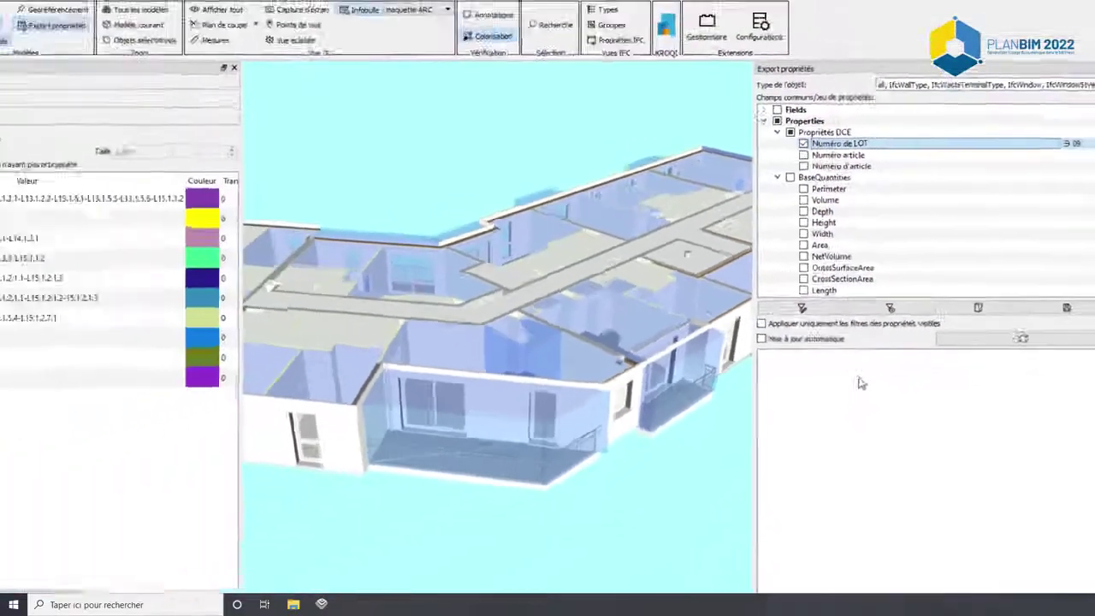
pyautogui.click(1021, 337)
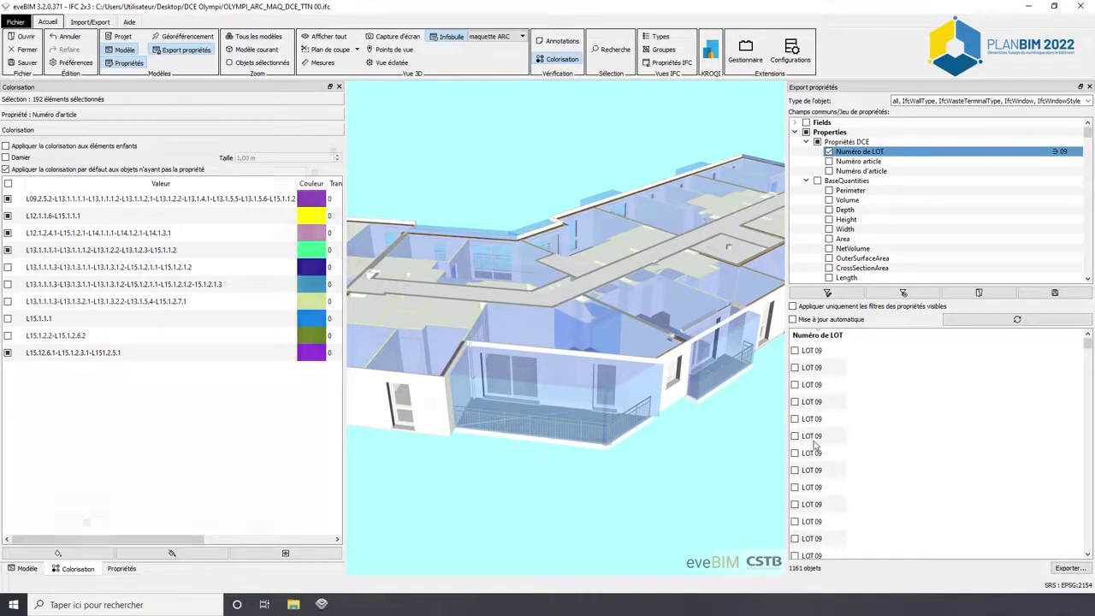
pyautogui.click(834, 351)
pyautogui.hotkey('ctrl', 'a')
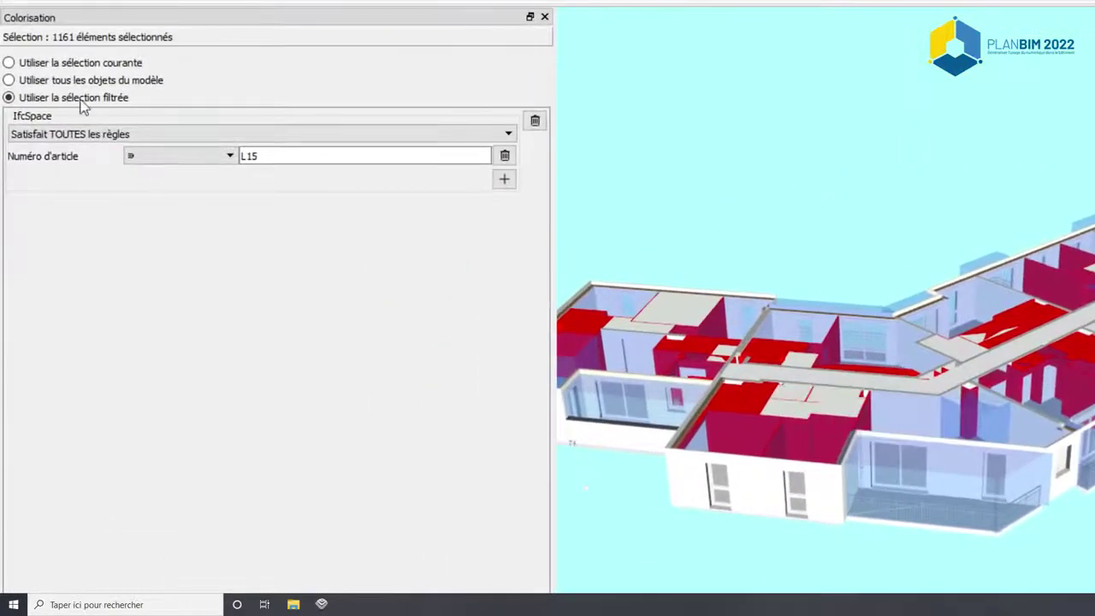
# Colour the current selection by Numéro article from Propriétés DCE and display the objects of all coloured values
pyautogui.click(9, 63)
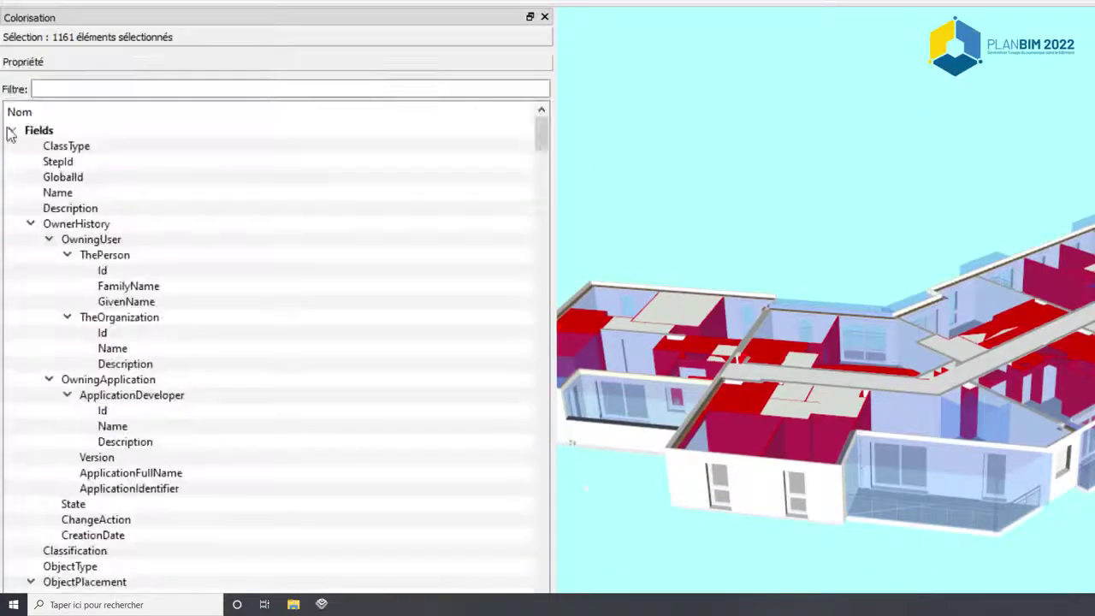
pyautogui.click(12, 130)
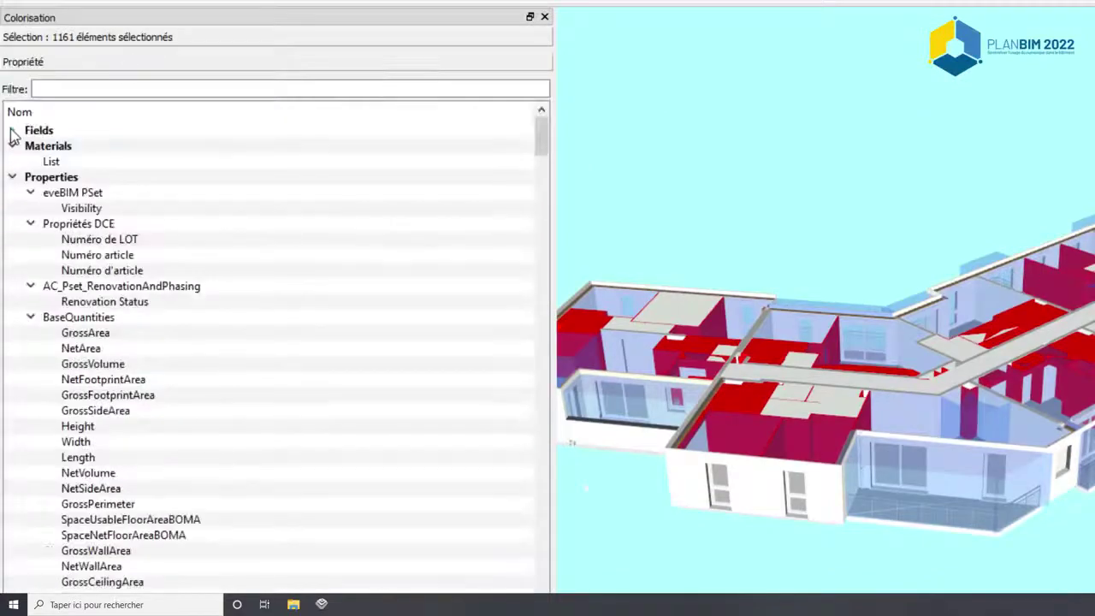
pyautogui.click(98, 257)
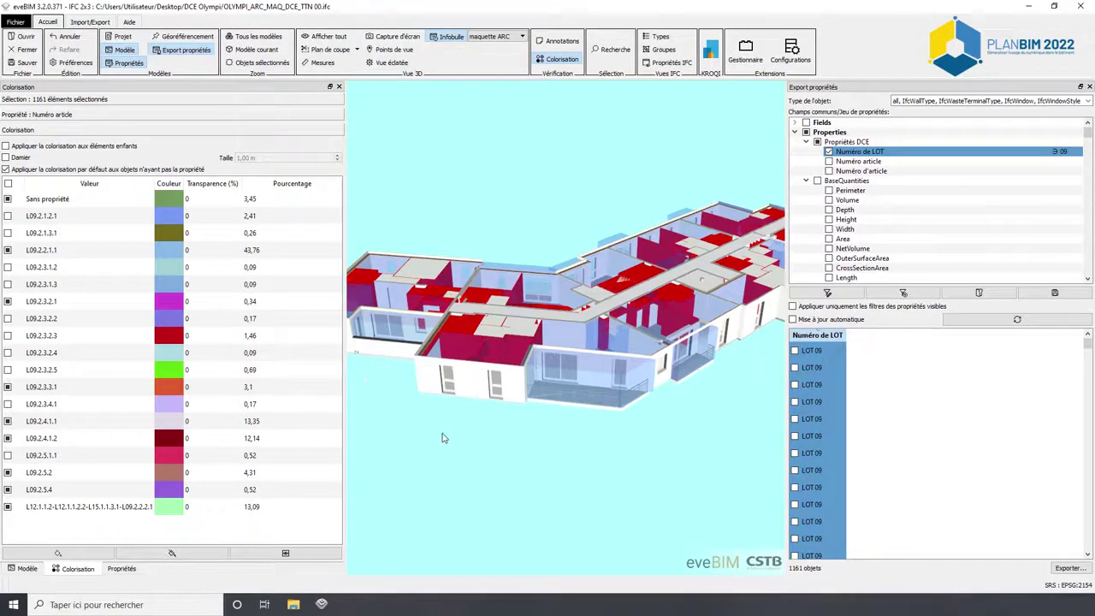
pyautogui.click(501, 176)
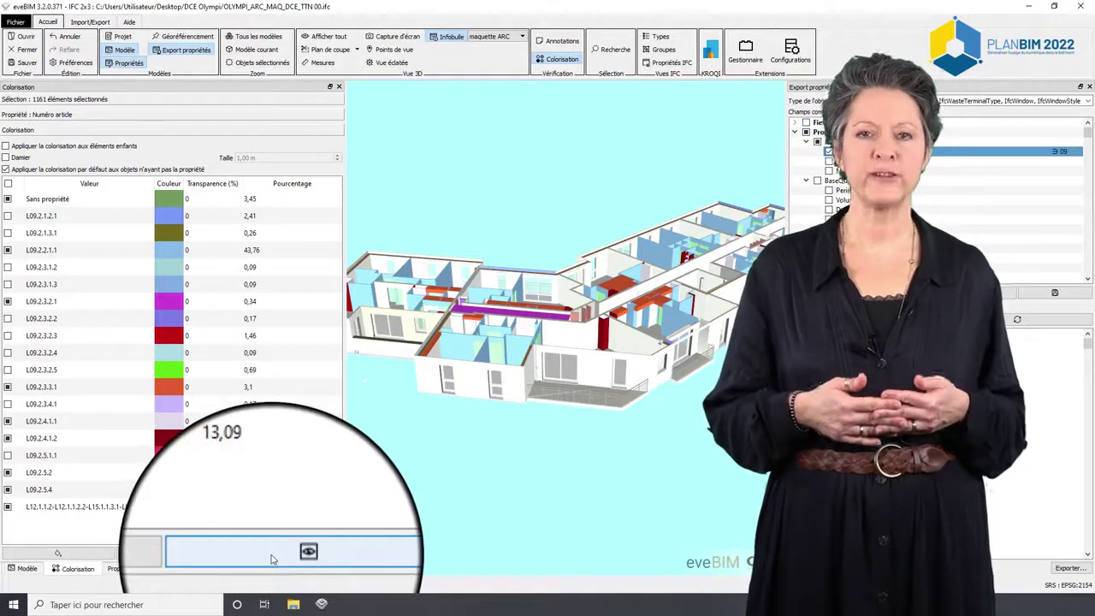
pyautogui.click(272, 560)
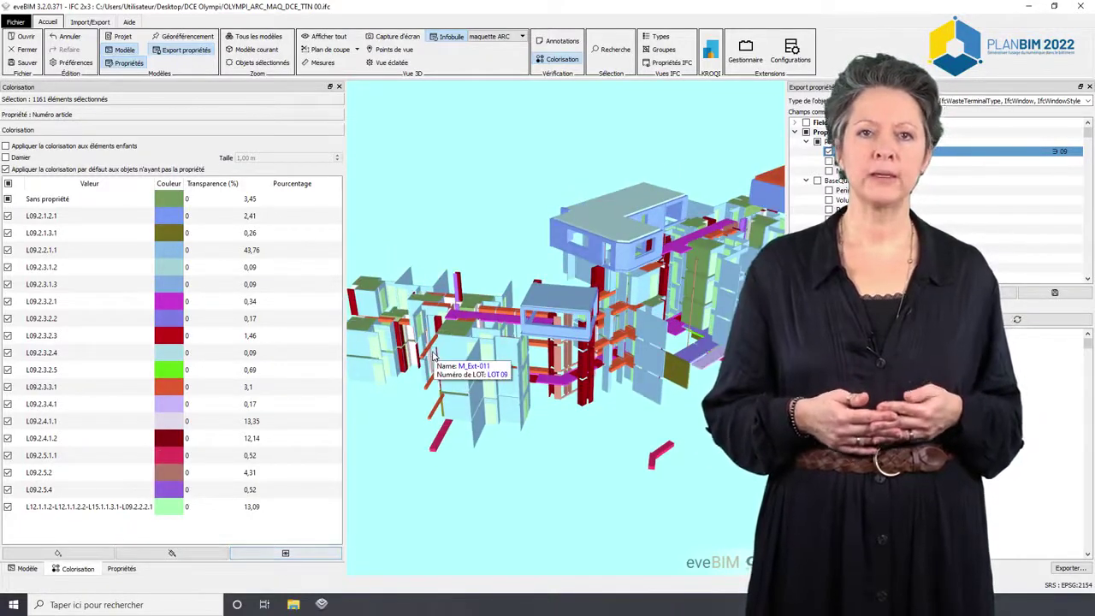
# Show the whole model again, then display only storey R+3 of the building with its IfcSpace objects hidden
pyautogui.click(324, 36)
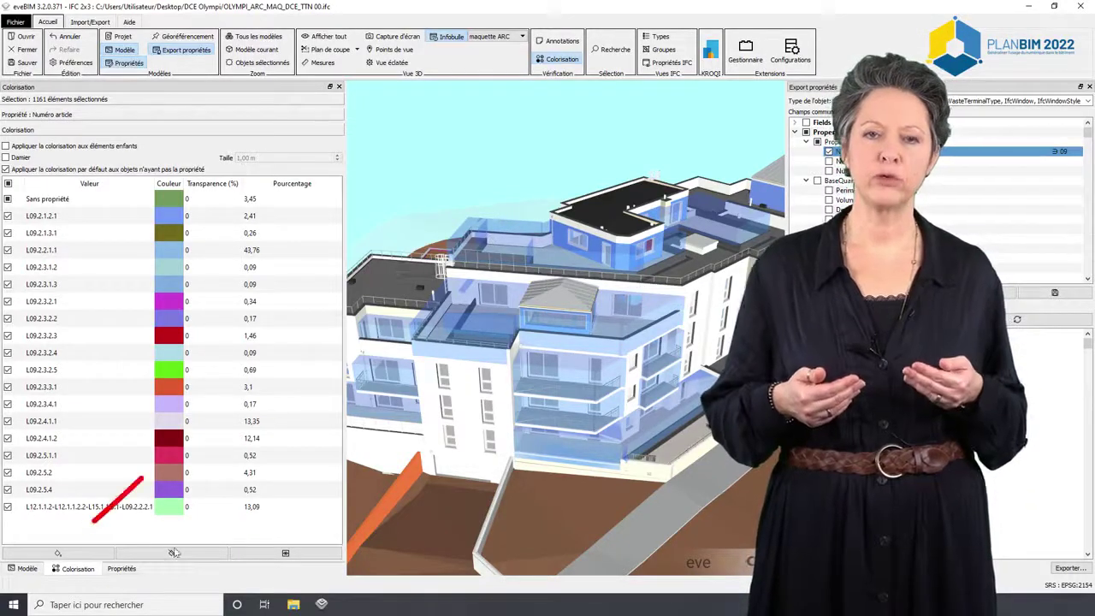
pyautogui.click(27, 568)
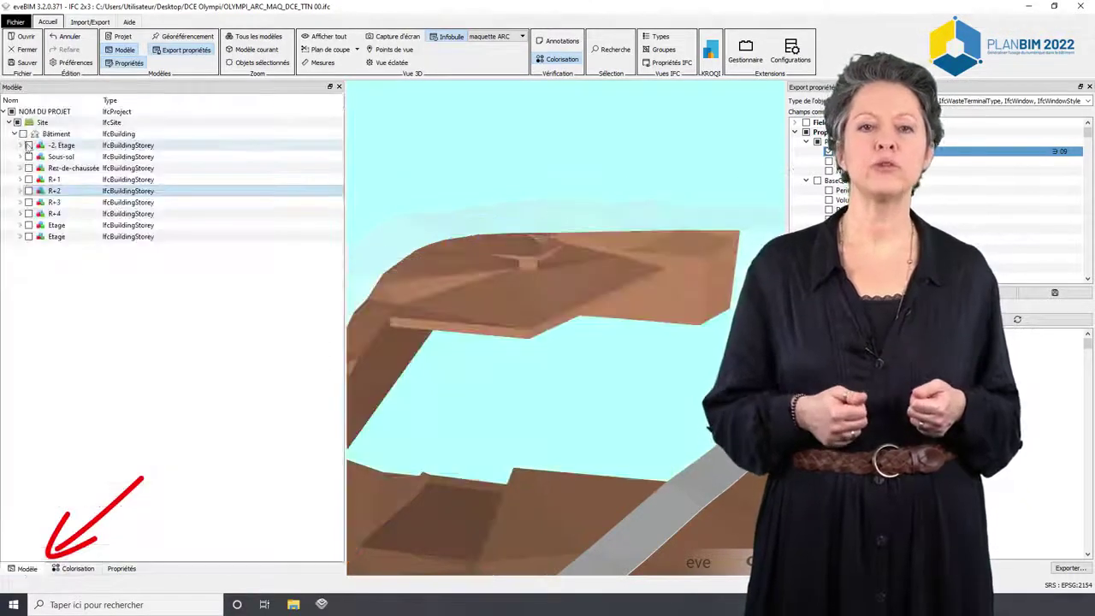
pyautogui.click(28, 202)
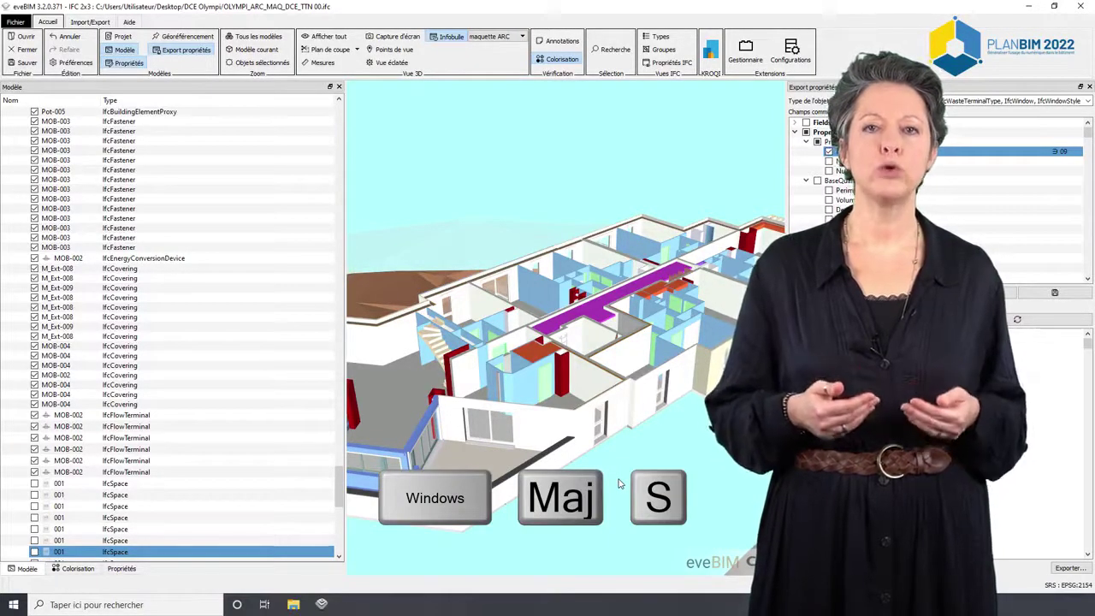
# Take a screen snip of the workspace area with the R+3 storey view and the surrounding model and export panes
pyautogui.press('super+shift+s')
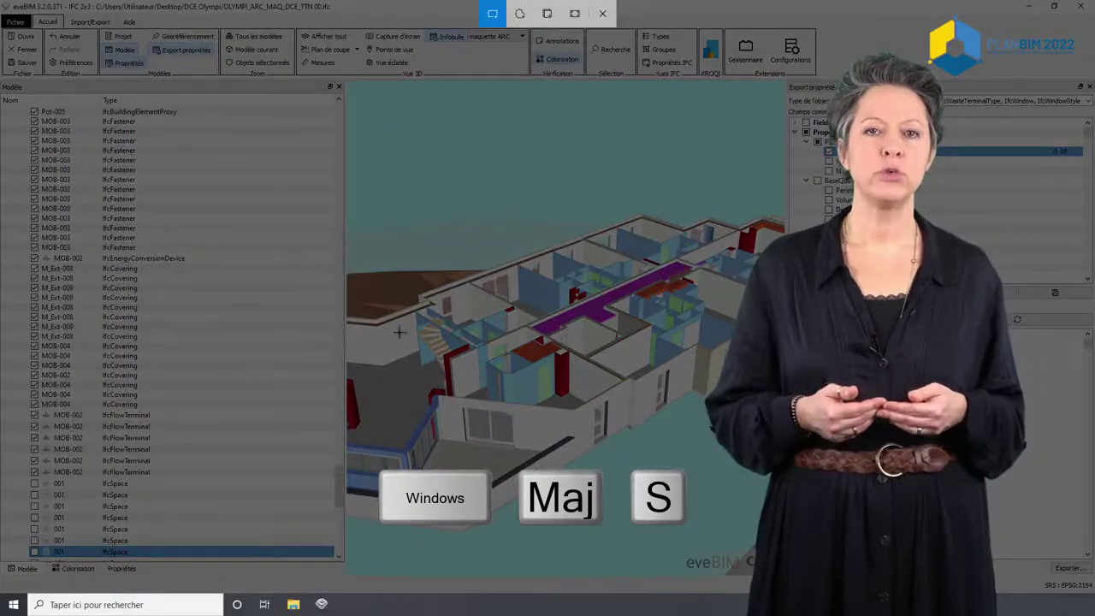
pyautogui.moveTo(12, 99); pyautogui.dragTo(1083, 568)
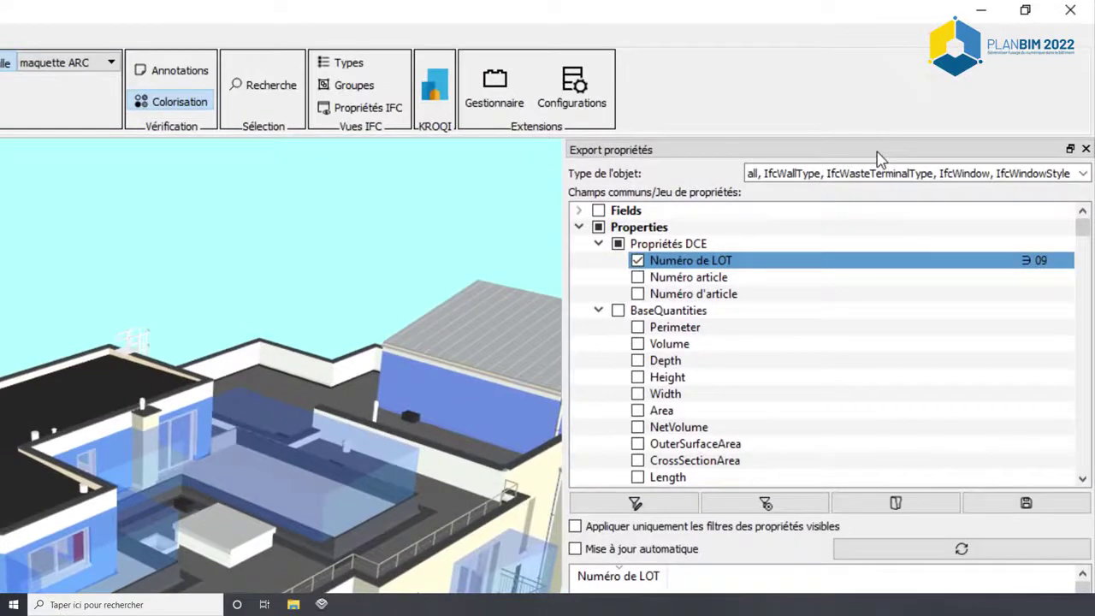
# Review the object types included in the property export and the saved export configurations
pyautogui.click(1080, 173)
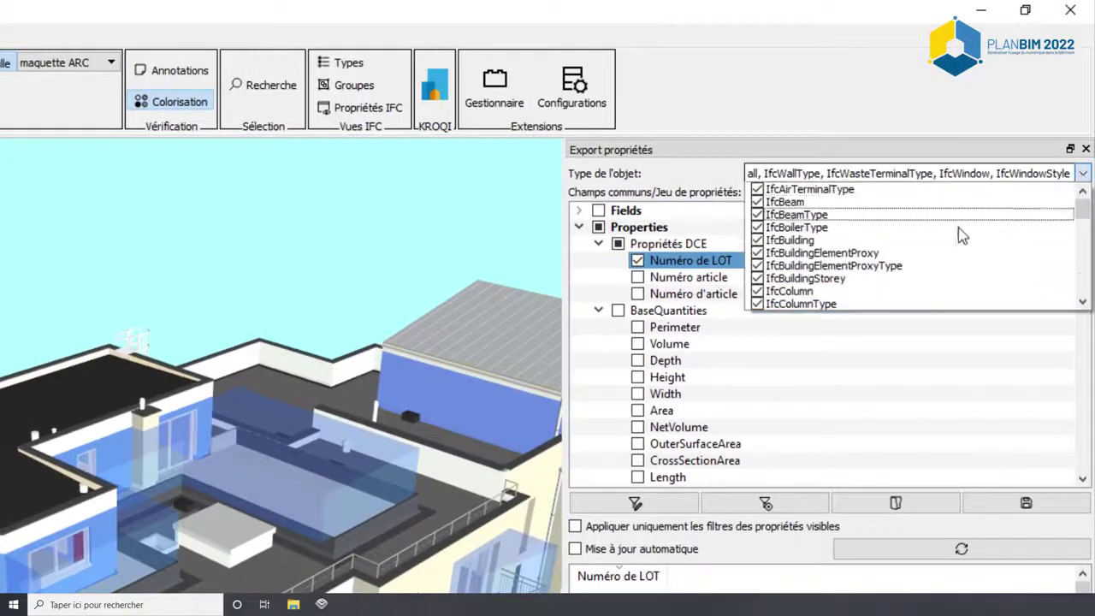
pyautogui.scroll(-6, 939, 243)
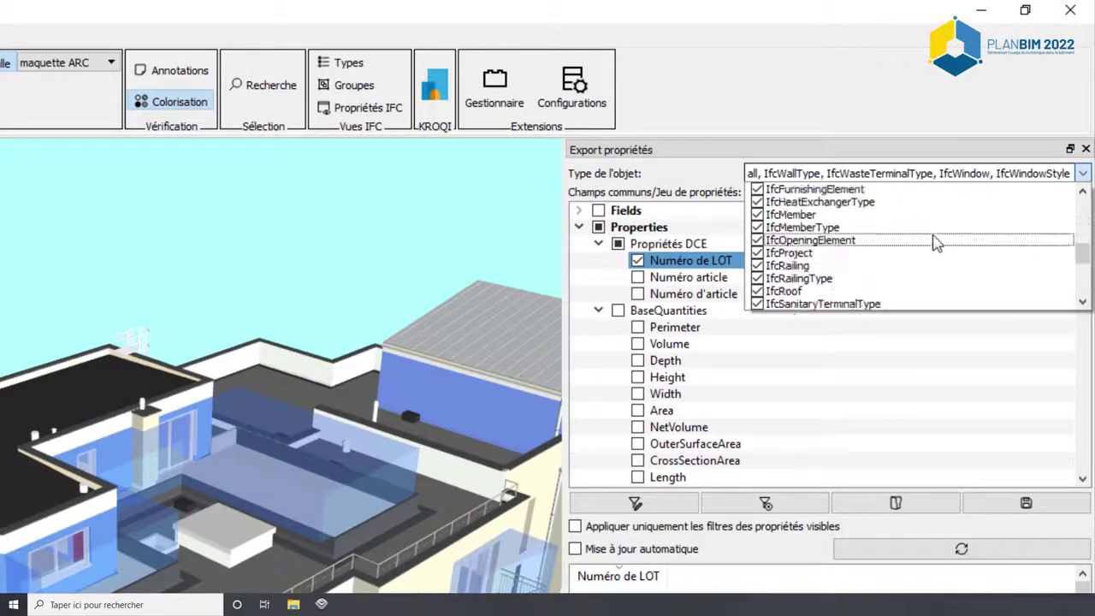
pyautogui.scroll(-5, 935, 242)
pyautogui.click(959, 102)
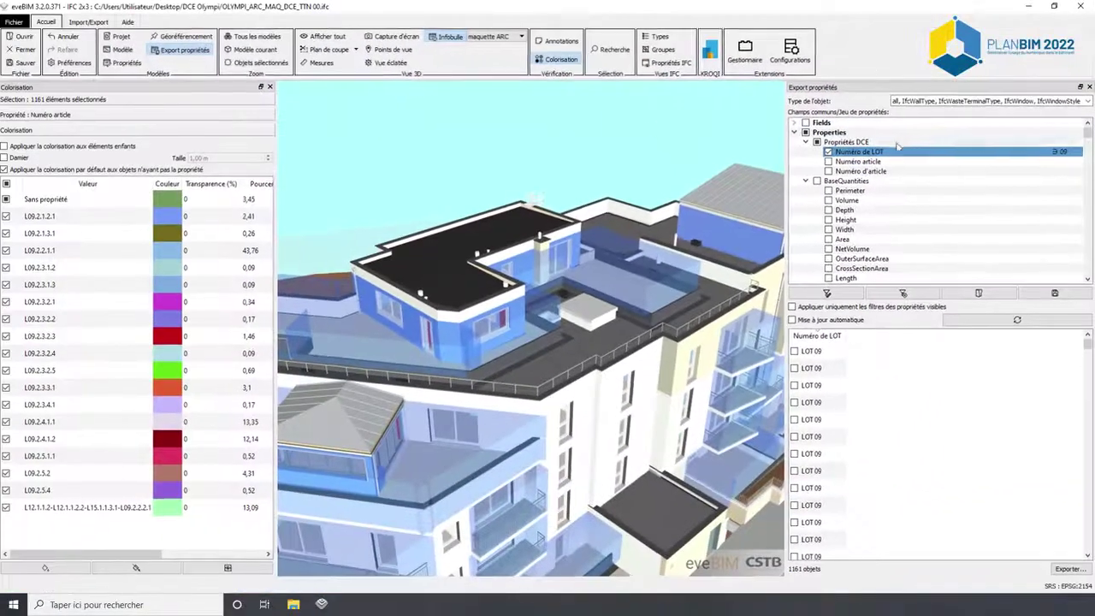
pyautogui.click(799, 62)
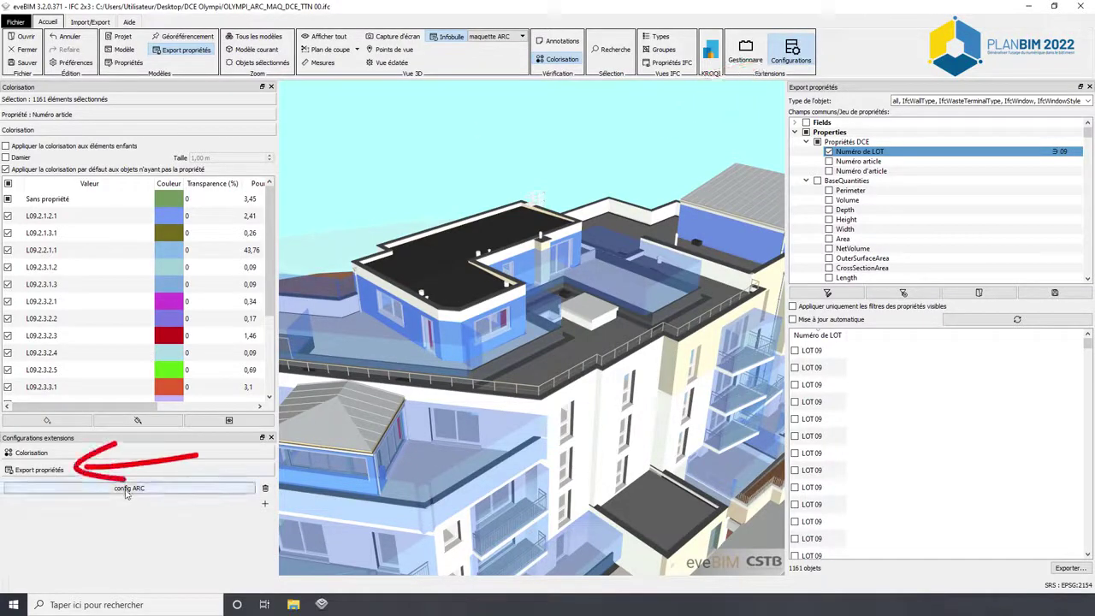
pyautogui.click(791, 52)
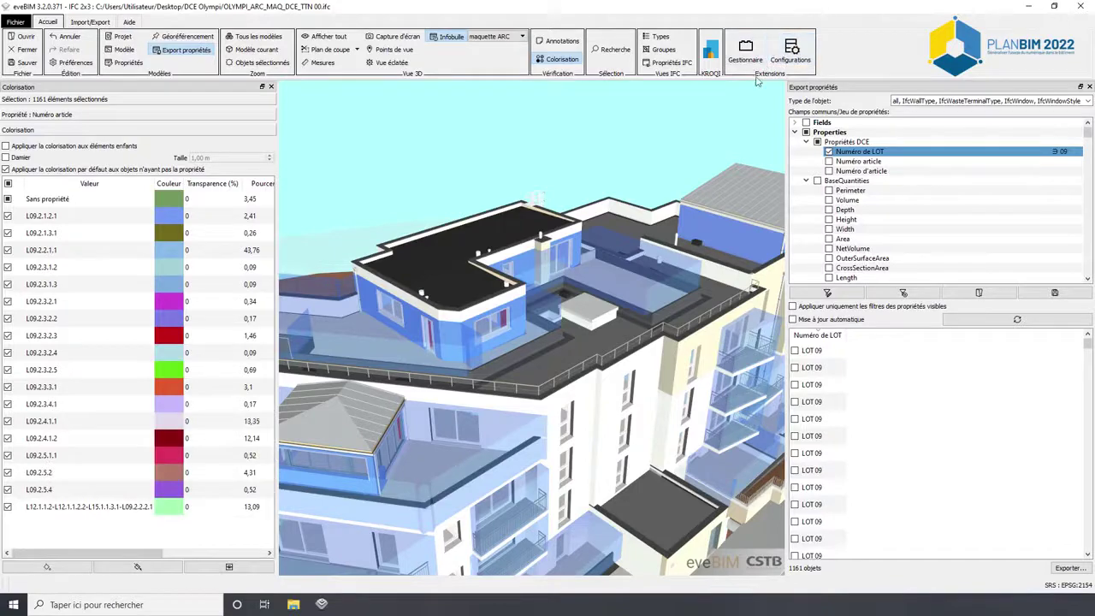
pyautogui.click(1085, 101)
pyautogui.scroll(-20, 1037, 142)
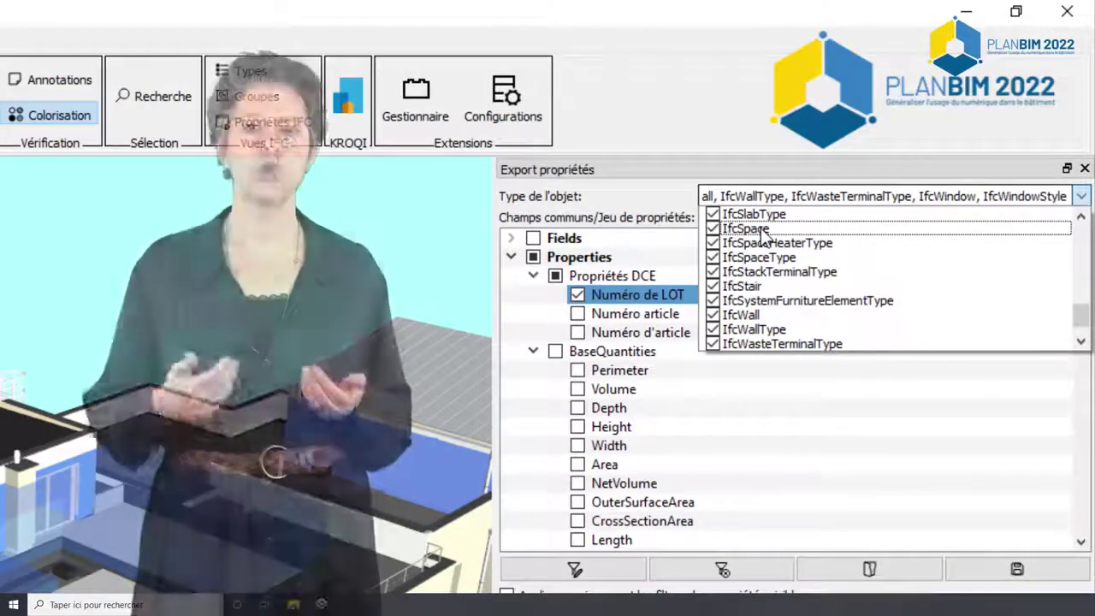
# Include the Name and Description fields and all Propriétés DCE and BaseQuantities properties in the export
pyautogui.click(511, 253)
pyautogui.click(511, 237)
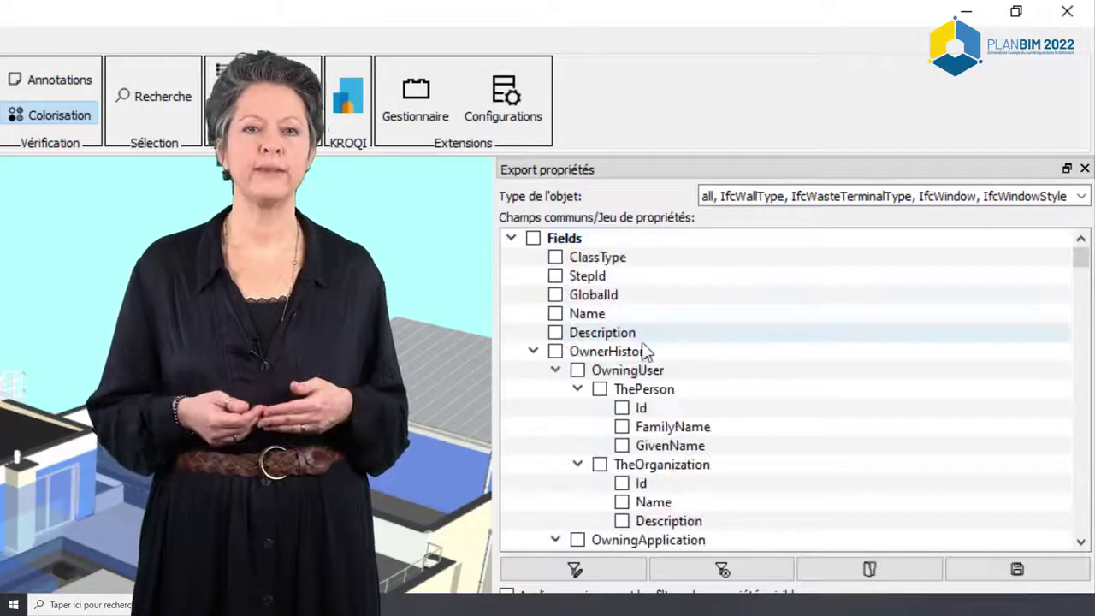
pyautogui.click(557, 314)
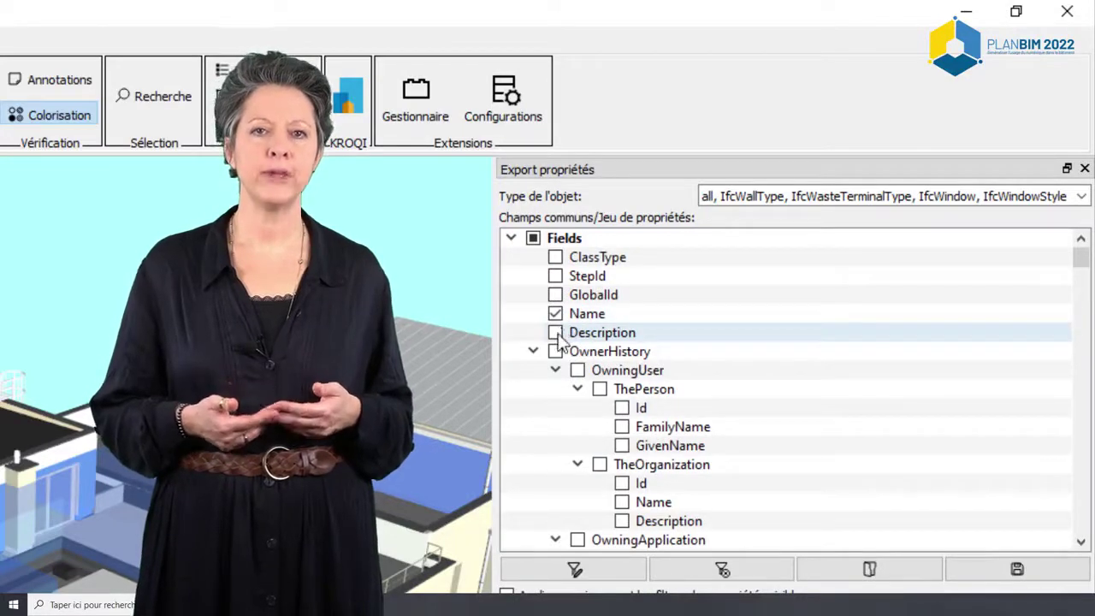
pyautogui.click(556, 333)
pyautogui.click(511, 238)
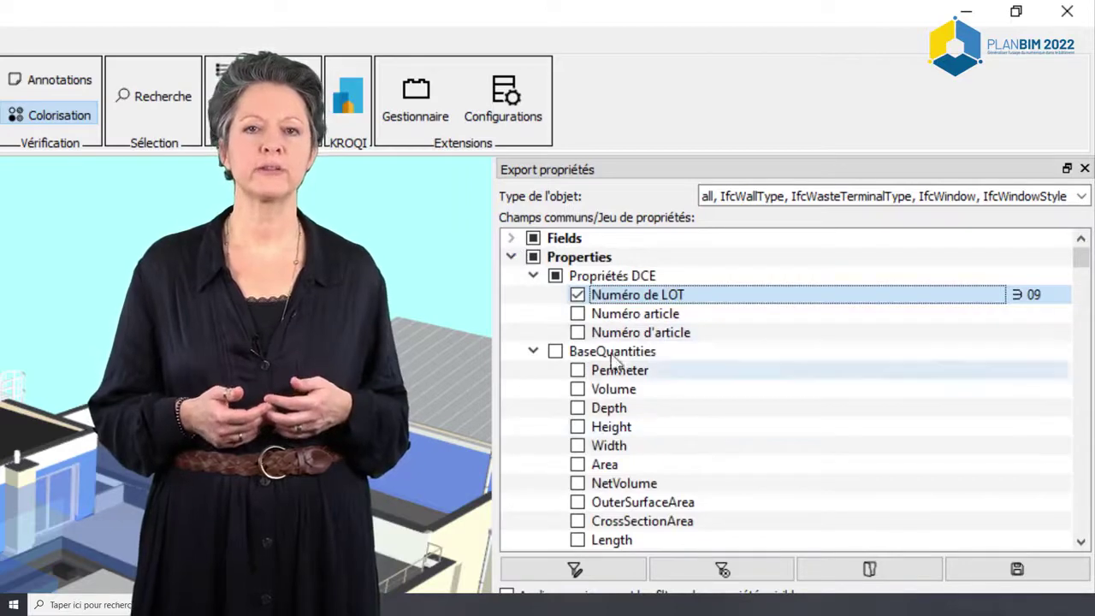
pyautogui.click(555, 277)
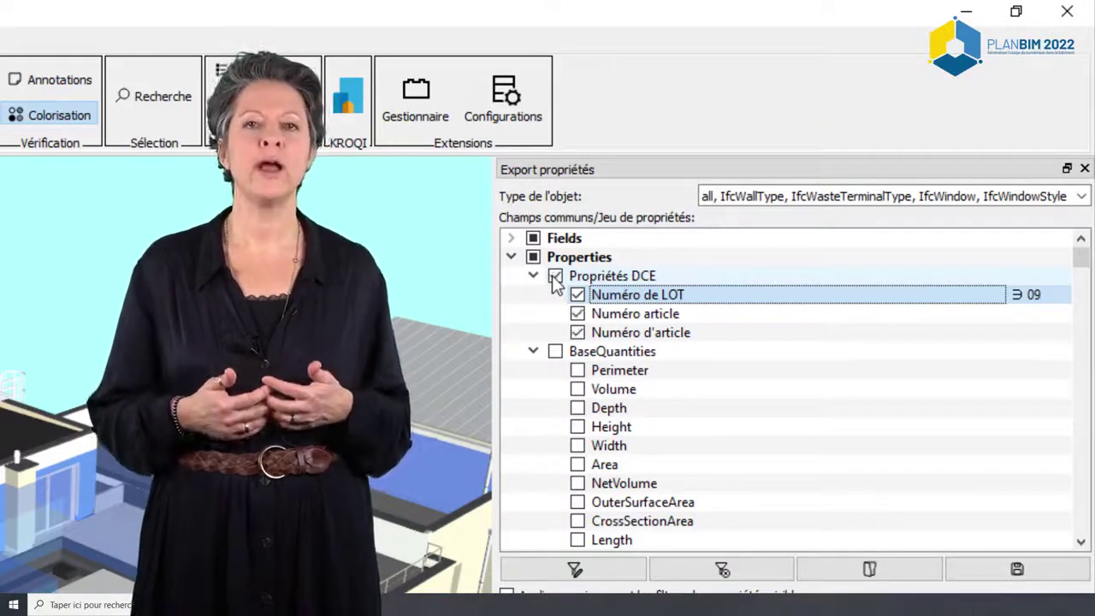
pyautogui.click(555, 352)
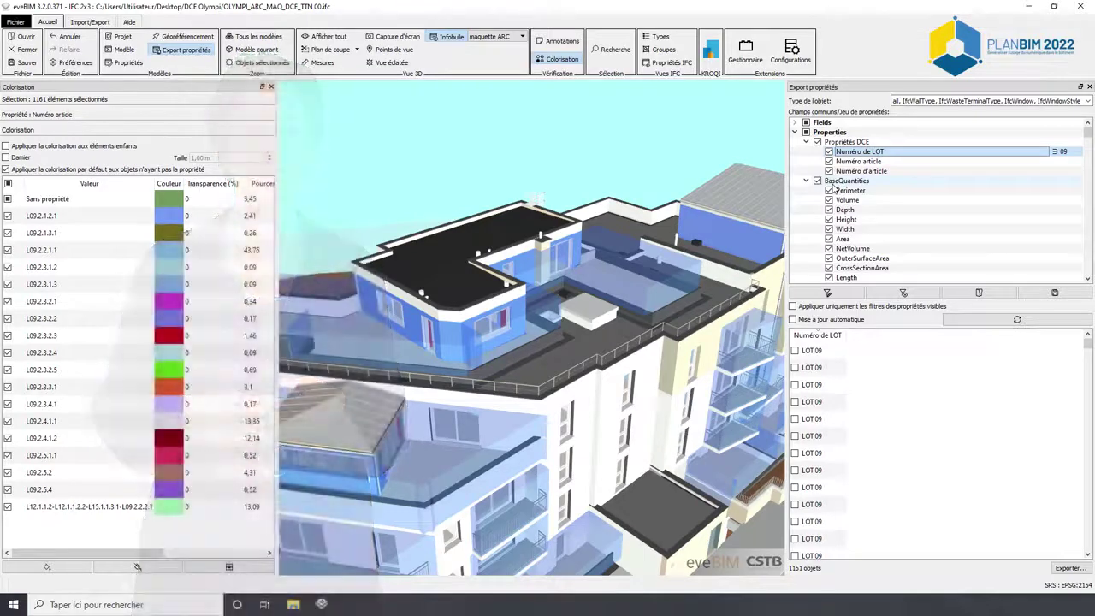
# Save the current property selection as an export configuration named config quantités ARC
pyautogui.click(792, 49)
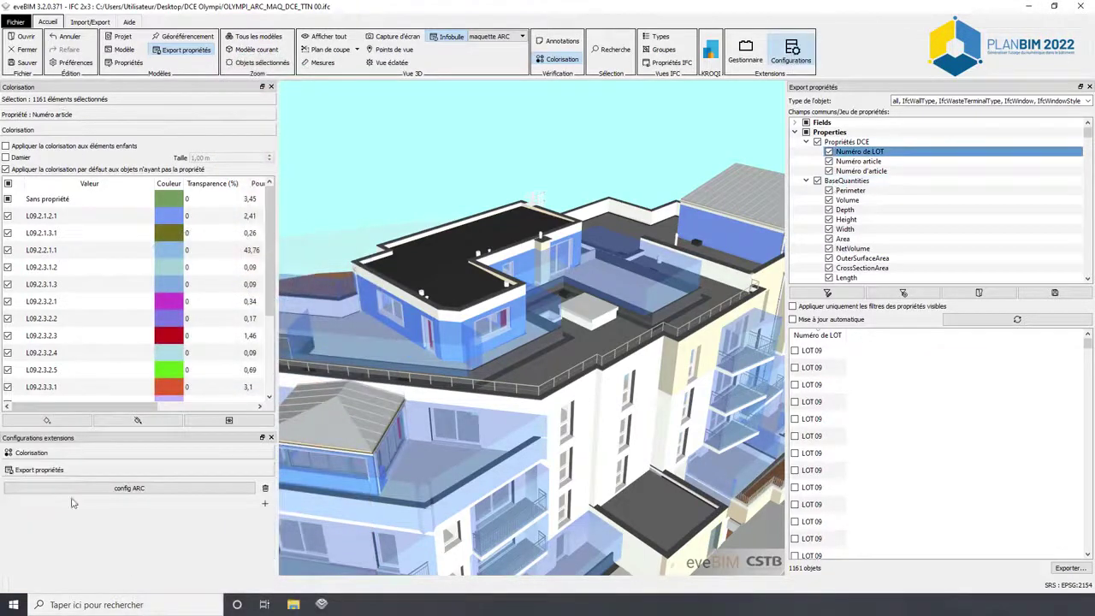
pyautogui.click(265, 503)
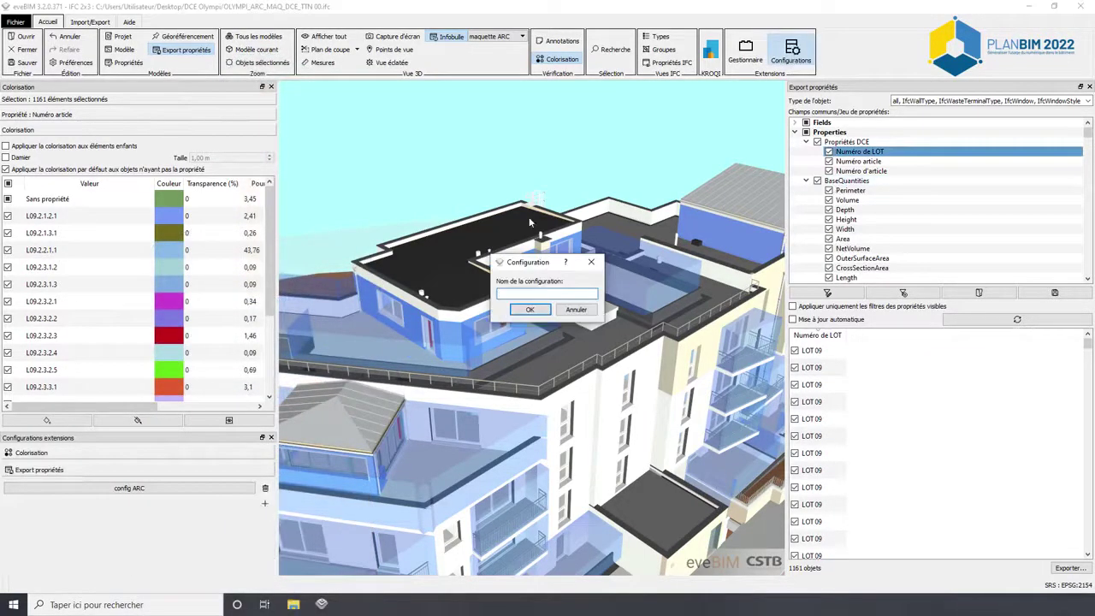
pyautogui.write('config quantités ARC')
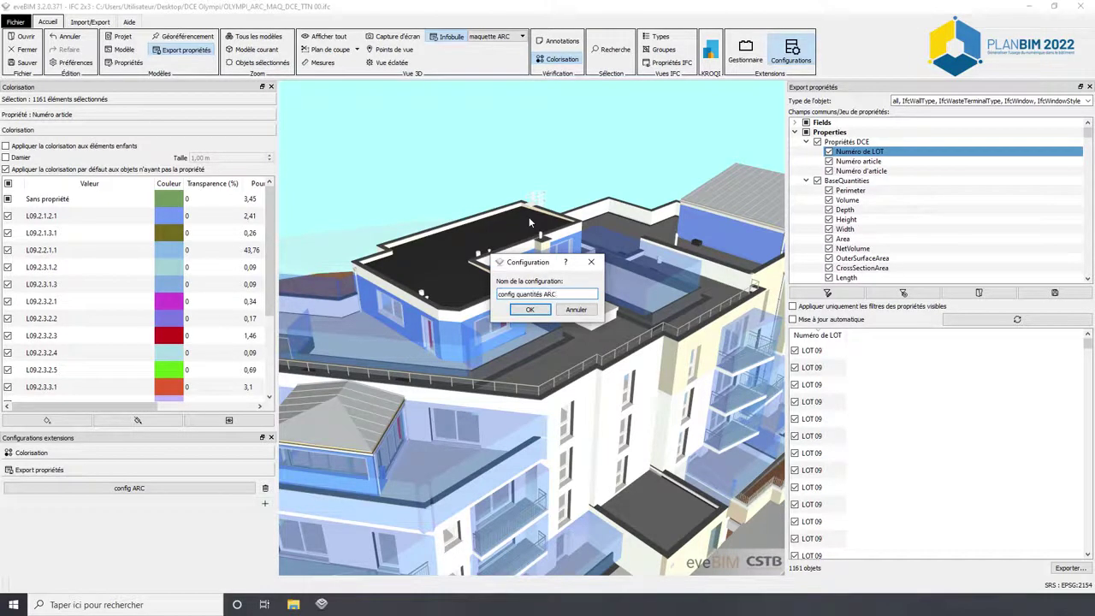
pyautogui.click(529, 308)
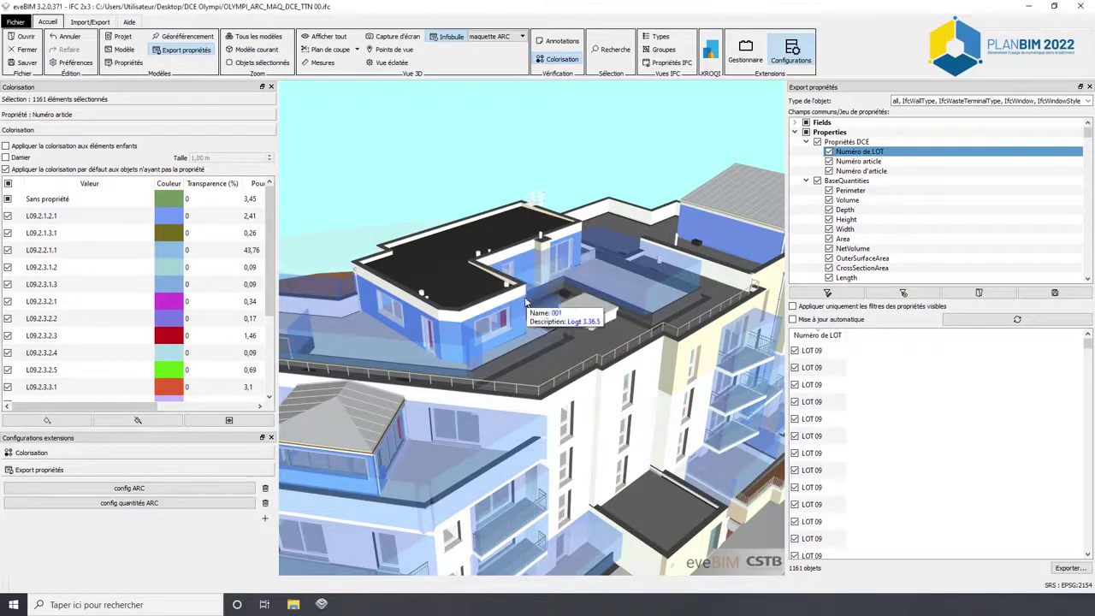
# Filter the export to objects whose Numéro article equals L09.2.3.2.1 and refresh the object list
pyautogui.doubleClick(921, 161)
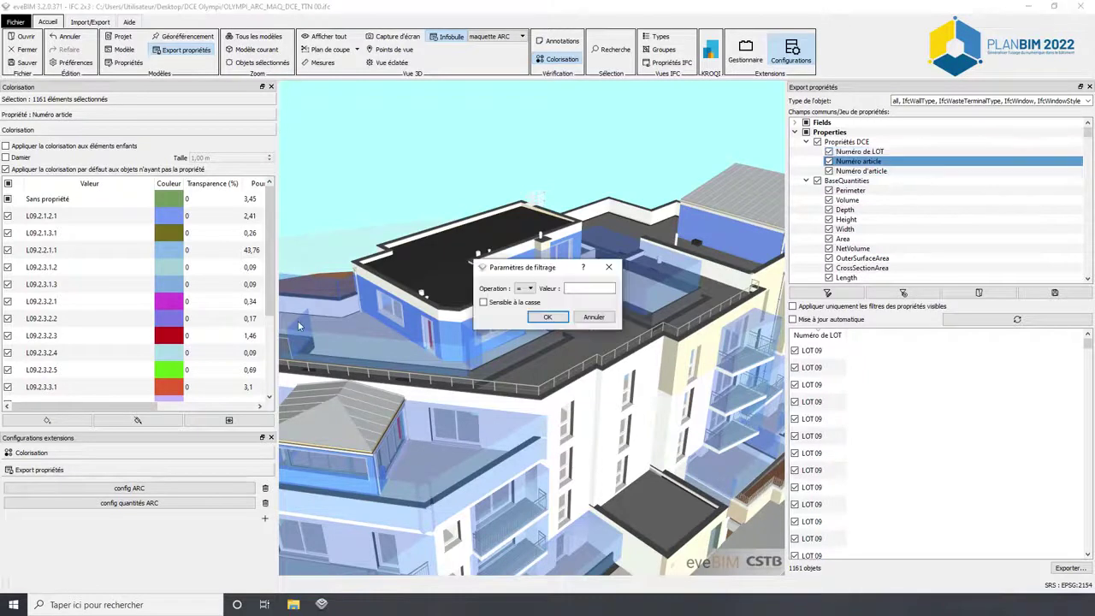
pyautogui.click(580, 290)
pyautogui.write('L09.2.')
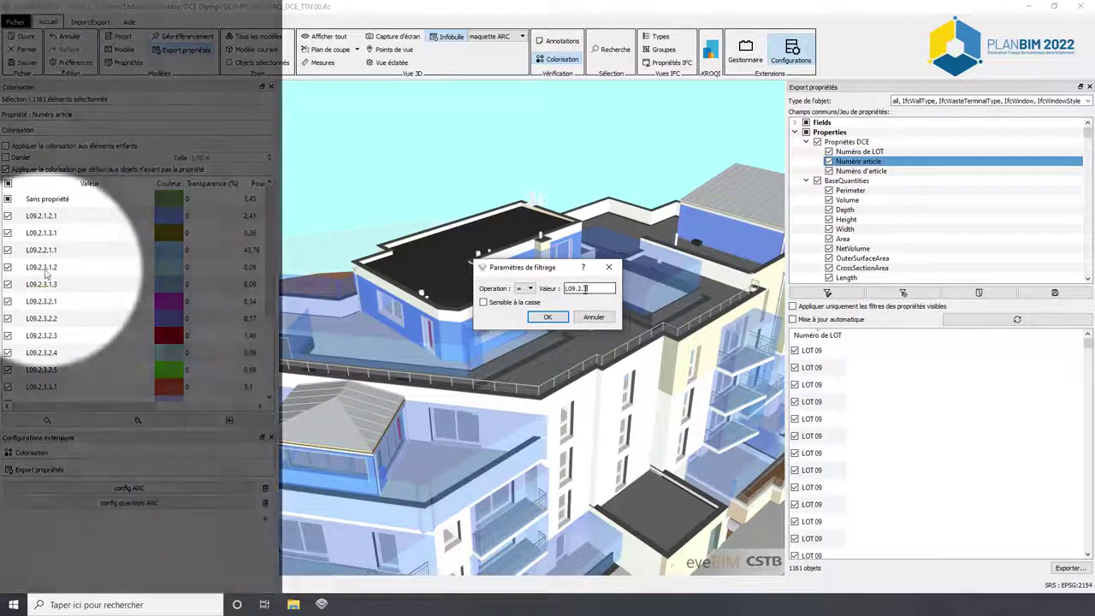
pyautogui.write('3.2.')
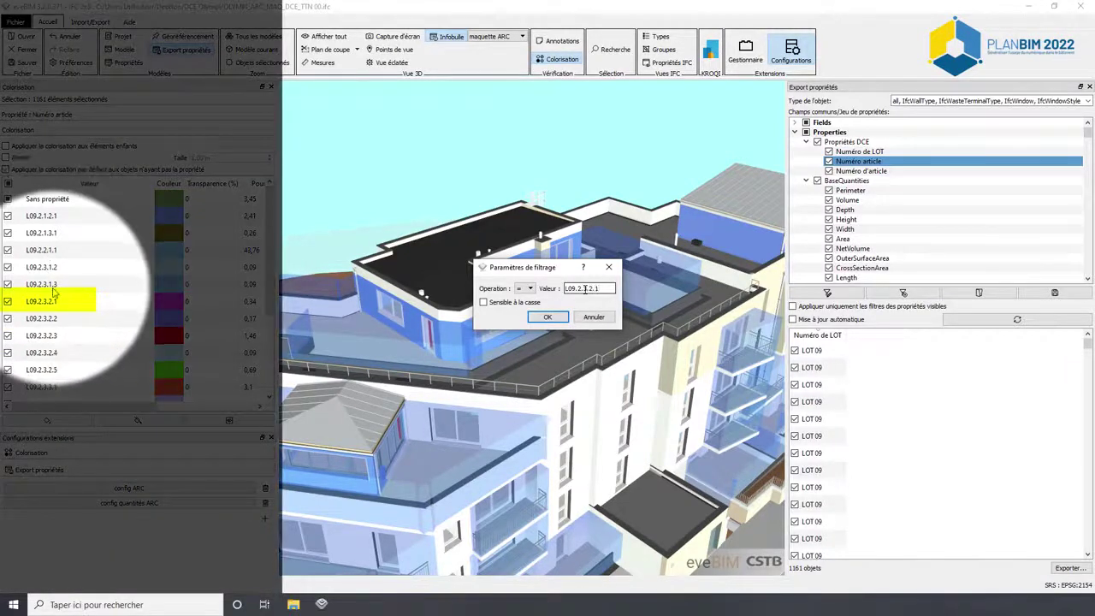
pyautogui.write('1')
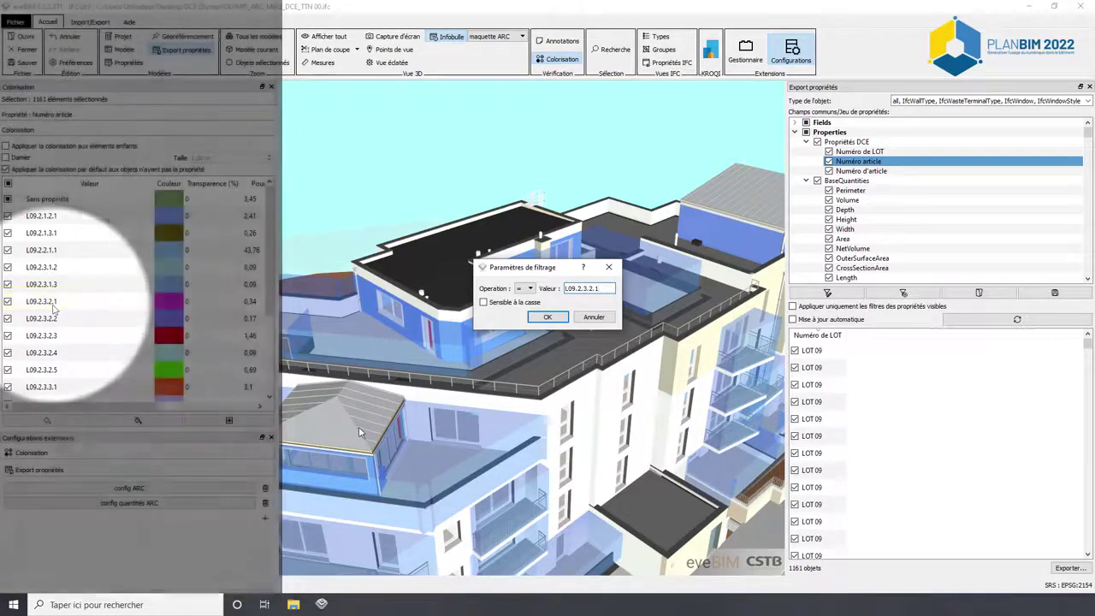
pyautogui.click(550, 318)
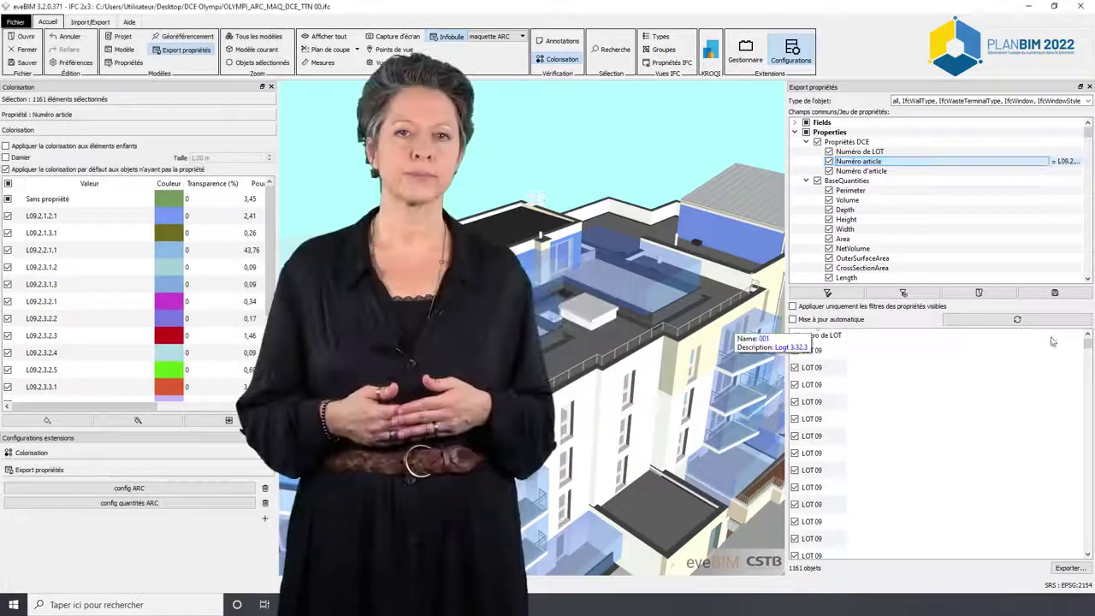
pyautogui.click(964, 321)
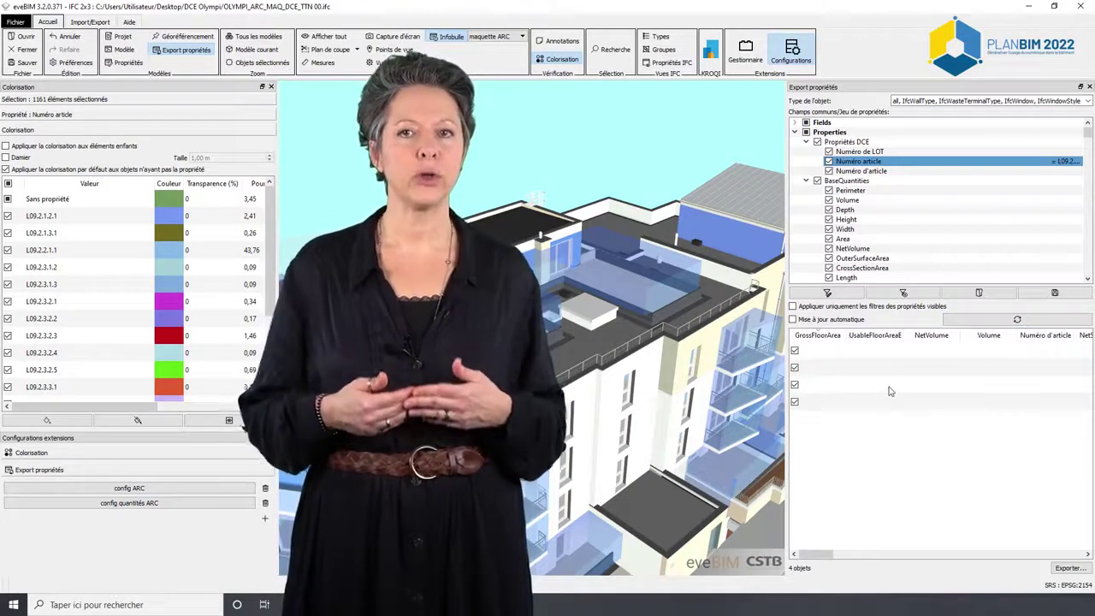
# Export the listed objects to an Excel file named Quantités faux-plafonds on the Bureau
pyautogui.click(1069, 567)
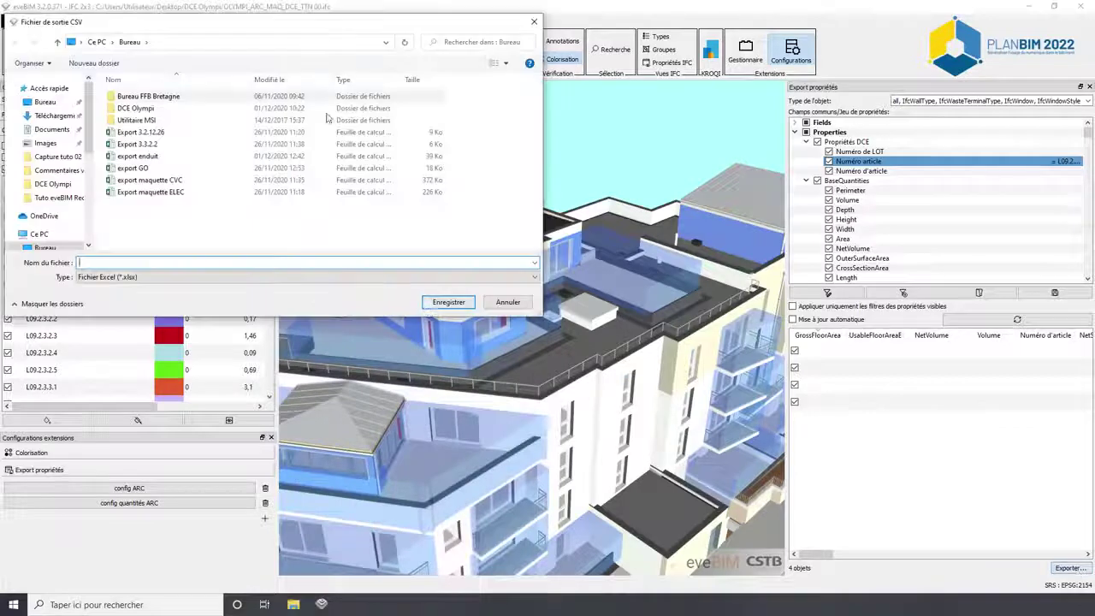
pyautogui.moveTo(290, 28); pyautogui.dragTo(536, 23)
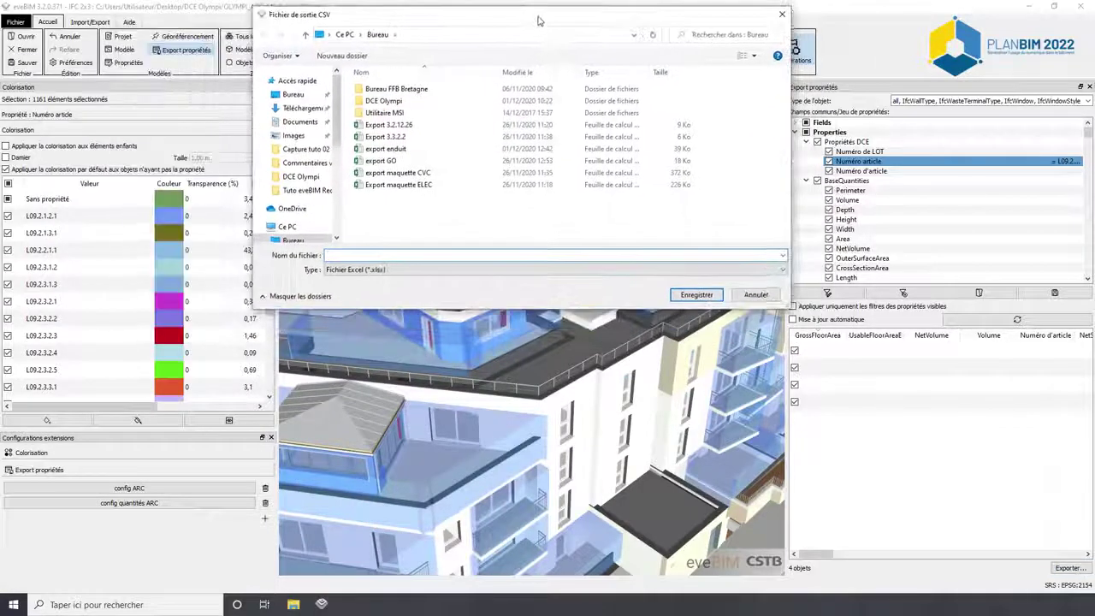
pyautogui.write('Qua')
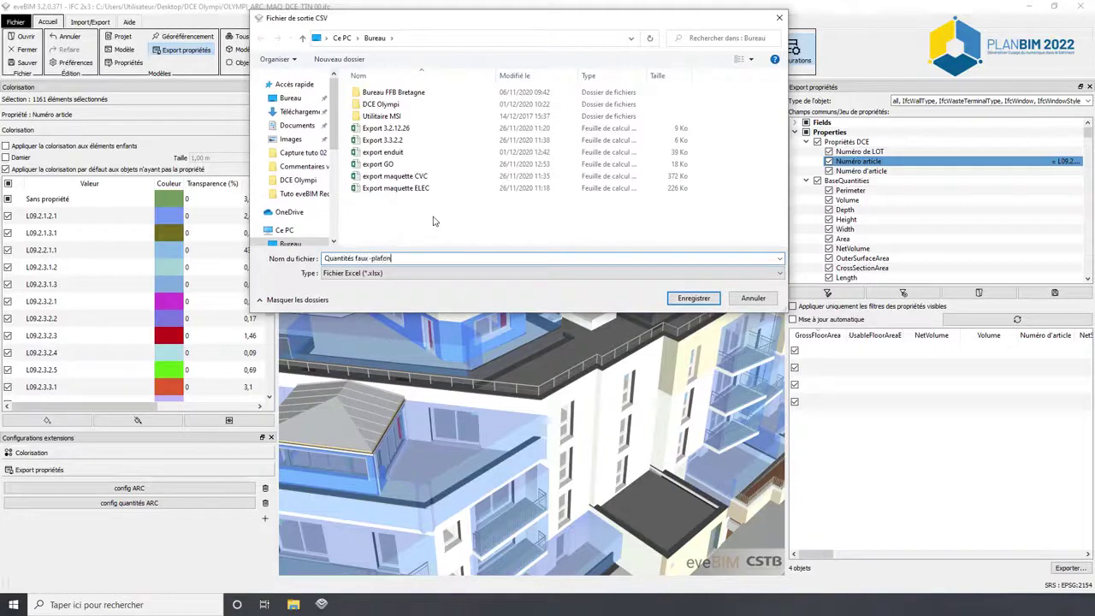
pyautogui.write('ntités faux-plafon')
pyautogui.click(666, 298)
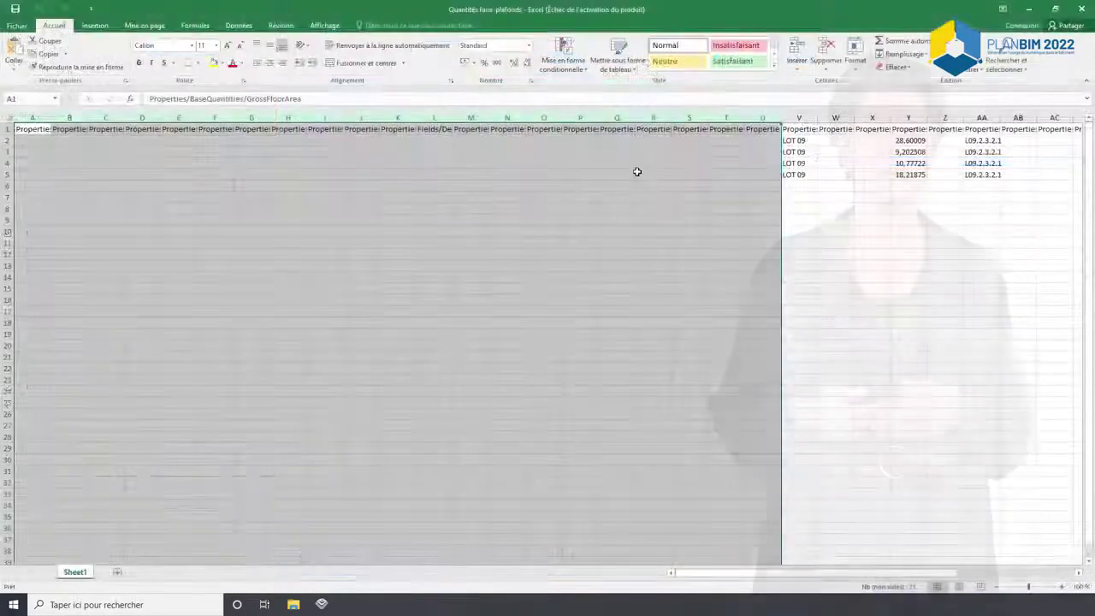
# In the exported Excel workbook, delete the empty property columns and fit the widths of columns A to E to their contents
pyautogui.click(672, 266)
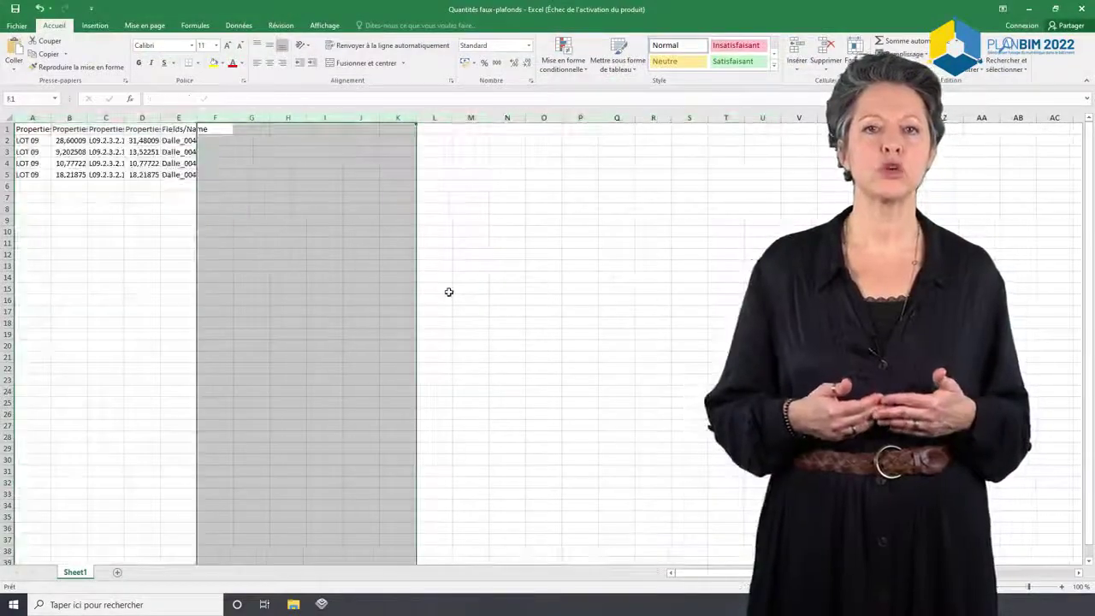
pyautogui.moveTo(32, 117); pyautogui.dragTo(179, 117)
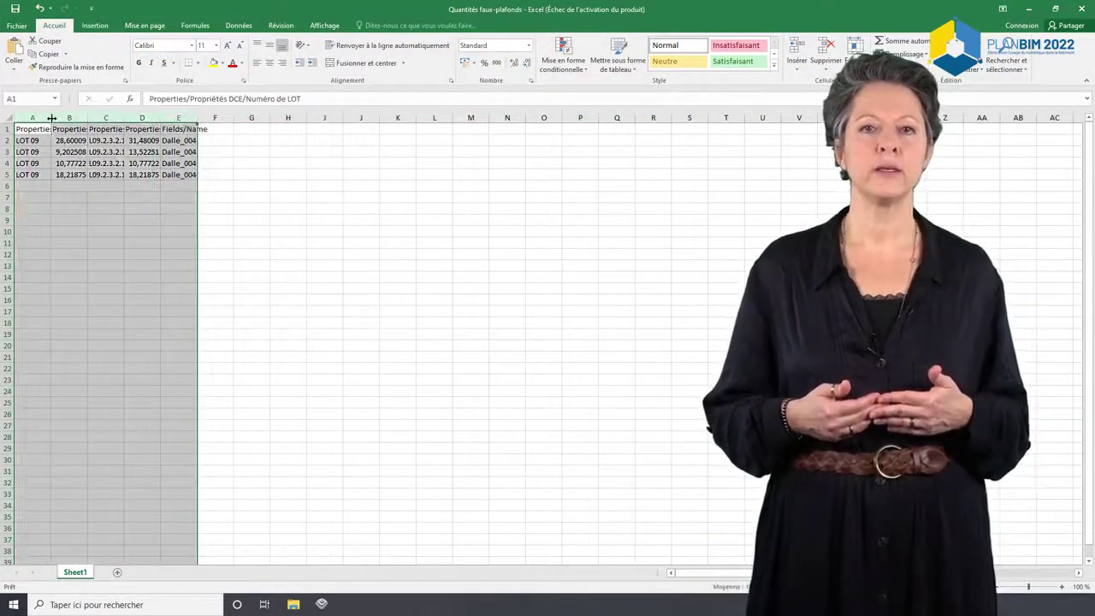
pyautogui.doubleClick(51, 117)
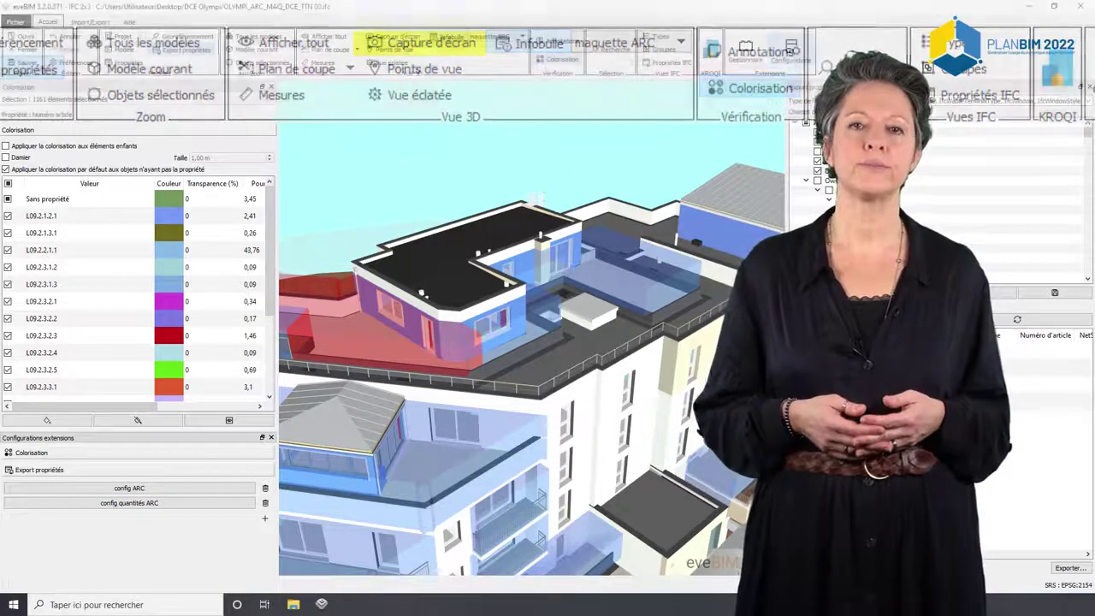
# Switch back to eveBIM and take a capture of the current 3D view
pyautogui.click(404, 39)
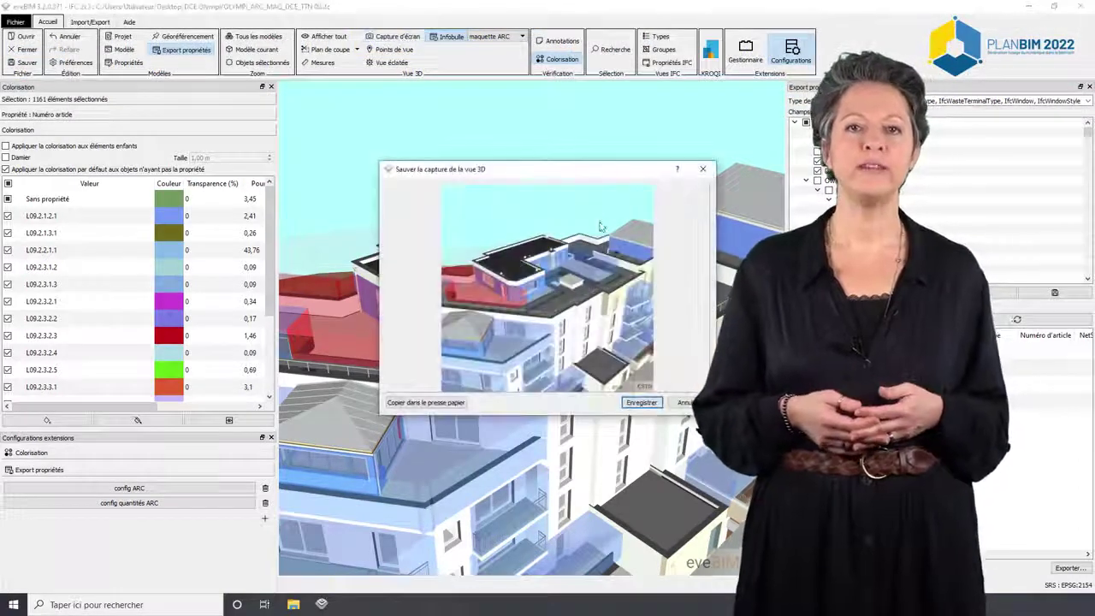